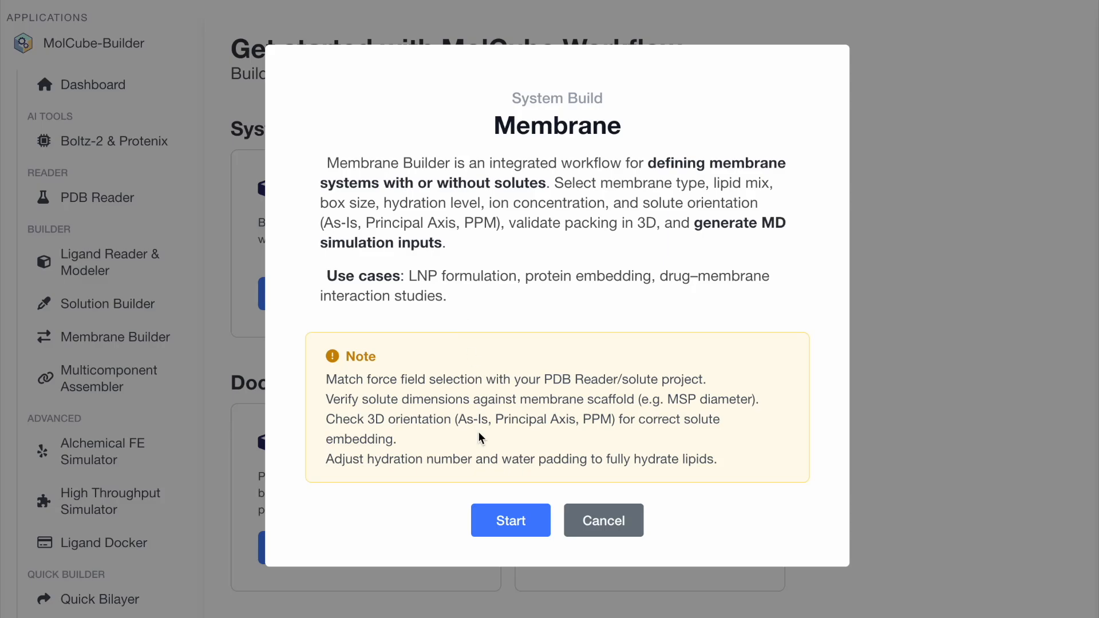
# Start a Membrane system build workflow and create it with the title 7y9b.
pyautogui.click(506, 521)
pyautogui.click(537, 312)
pyautogui.write('7')
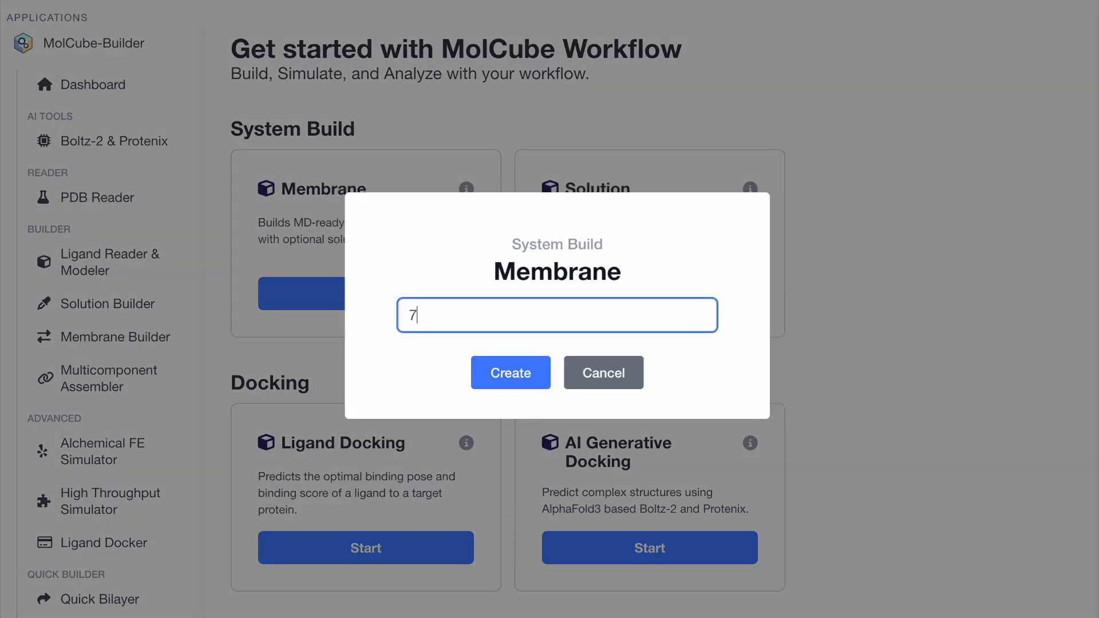
pyautogui.write('y9b')
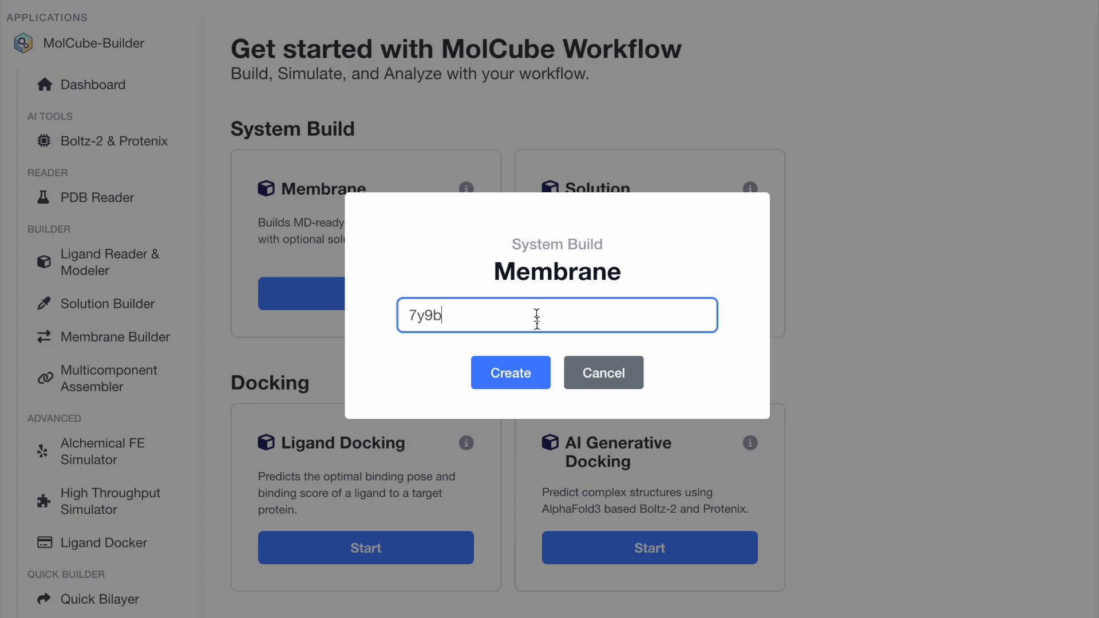
pyautogui.click(517, 378)
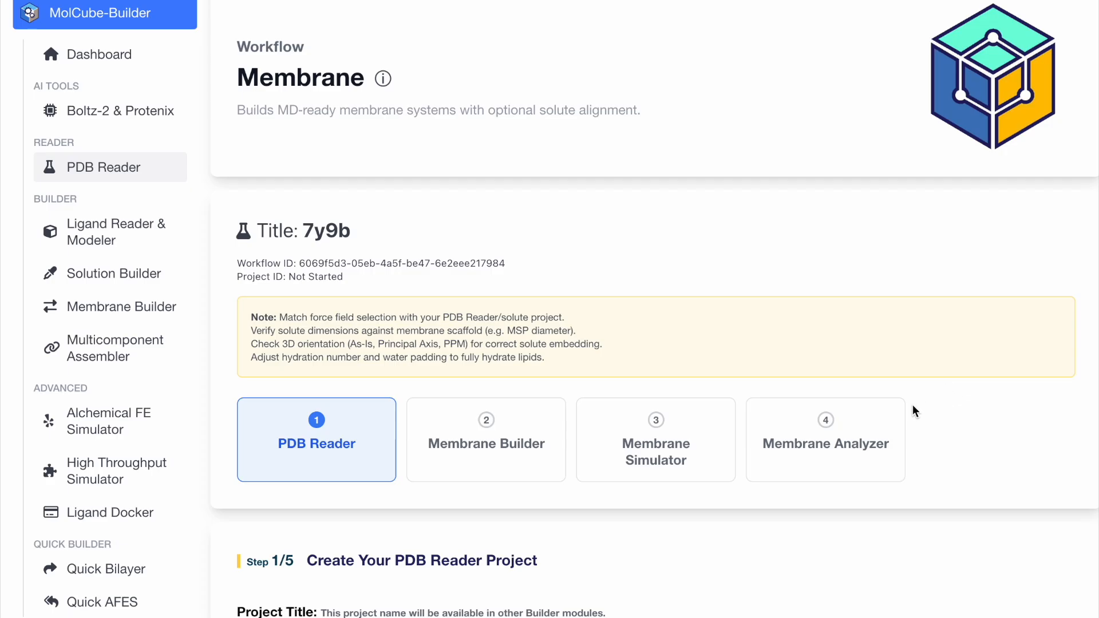
# Create the PDB Reader project titled 7y9b with the CHARMM 36m force field.
pyautogui.scroll(-3, 964, 389)
pyautogui.scroll(-3, 963, 389)
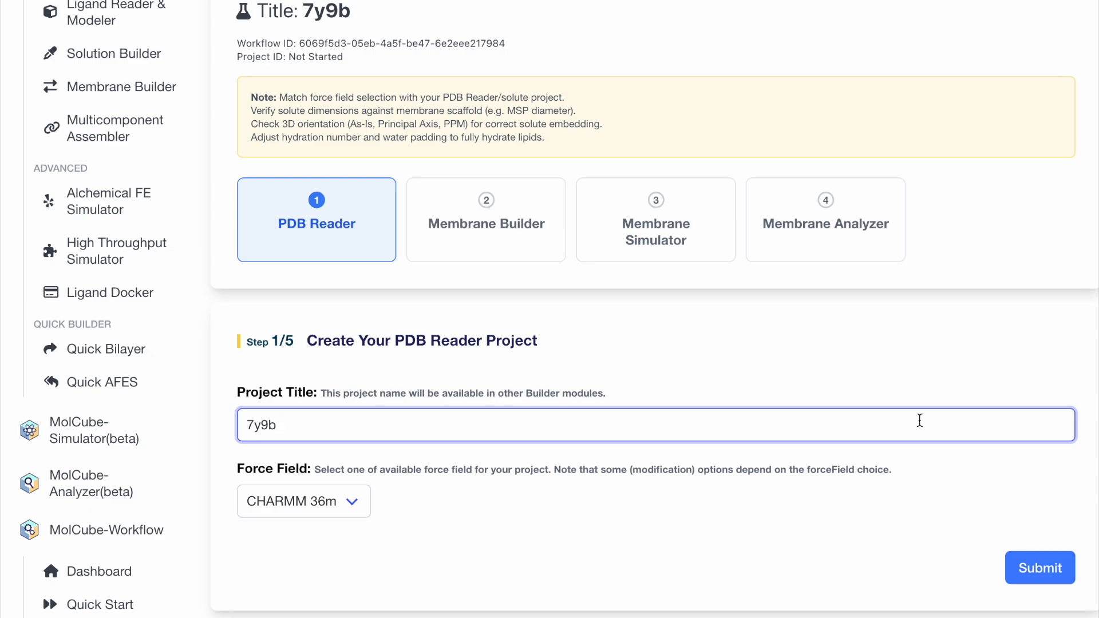
pyautogui.click(1030, 567)
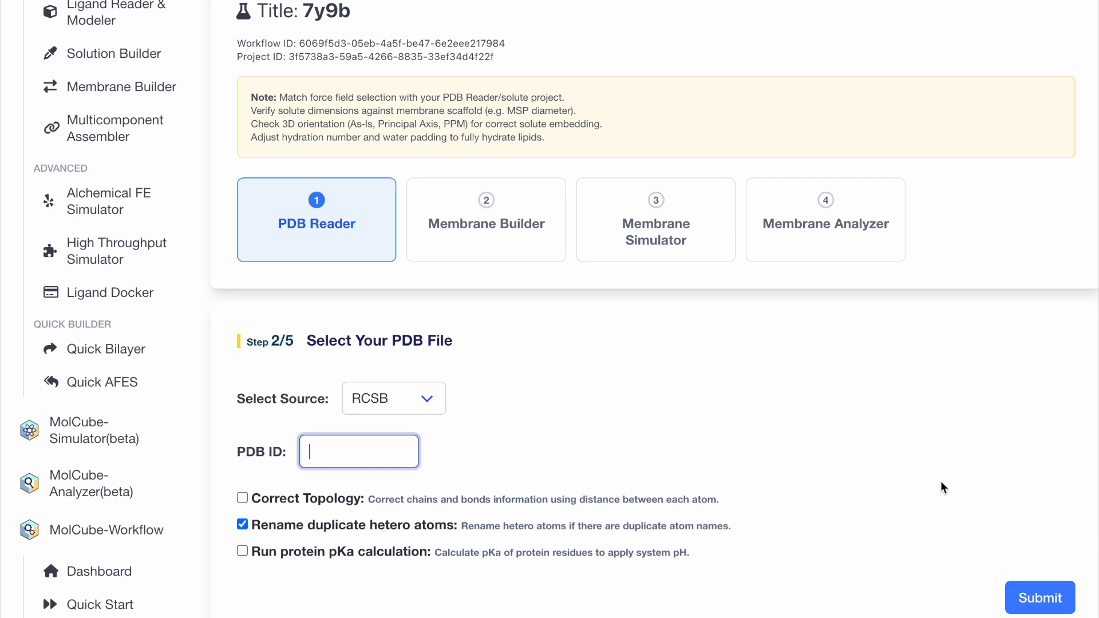
# Load PDB ID 7y9b from RCSB with duplicate hetero atoms renamed, and submit it for parsing.
pyautogui.write('7y9b')
pyautogui.scroll(-3, 973, 470)
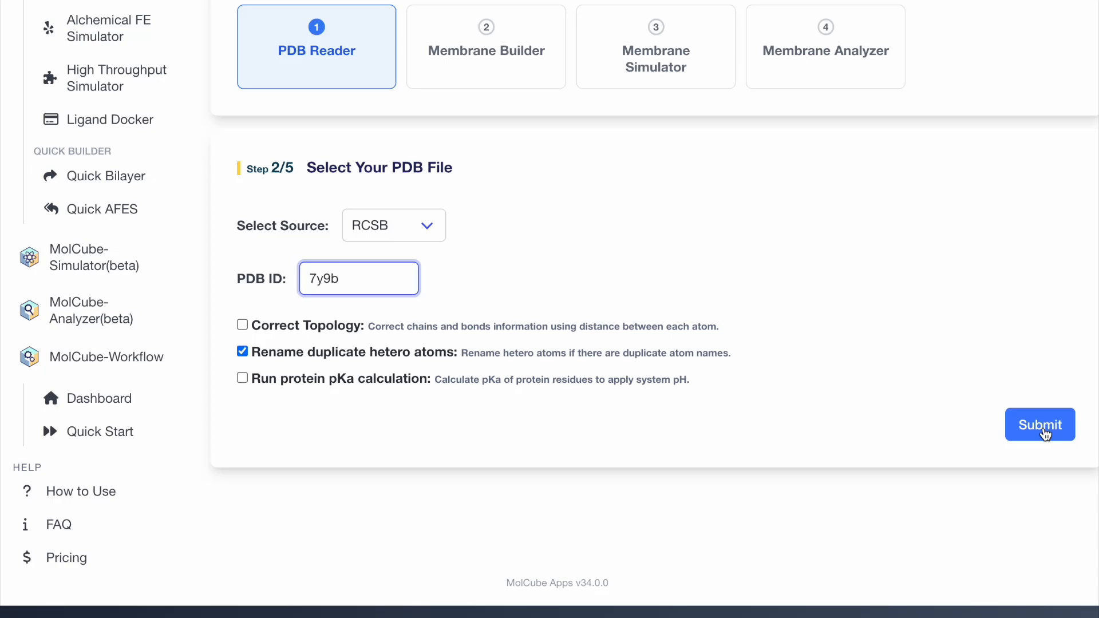
pyautogui.click(1044, 431)
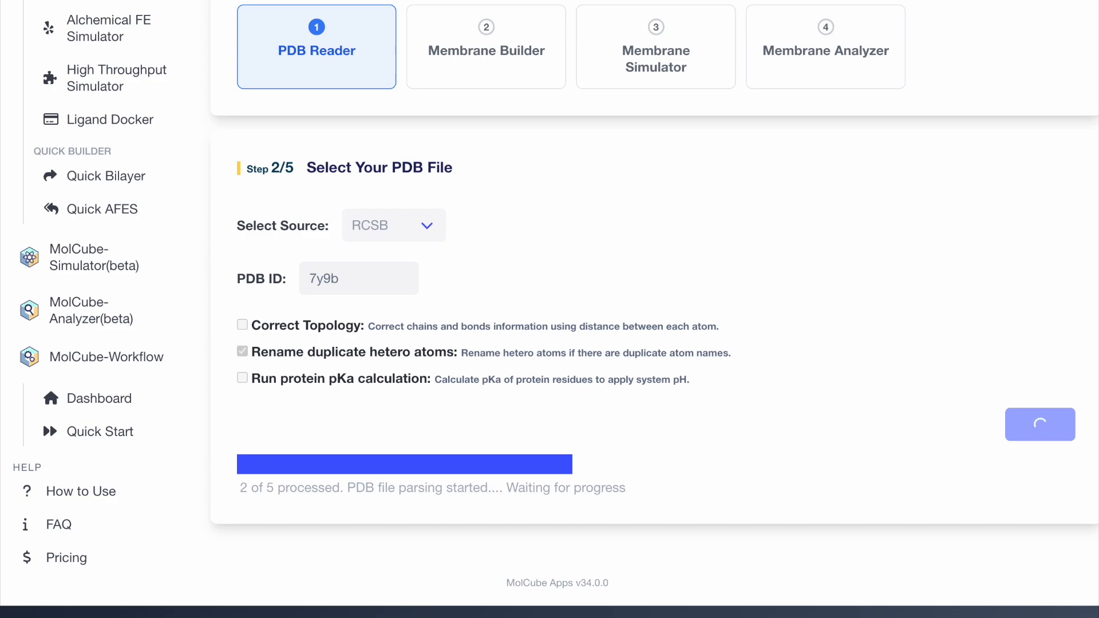
# Exclude protein chains PROT_C and PROT_D from the structure, keeping PROT_A and PROT_B.
pyautogui.scroll(-4, 882, 124)
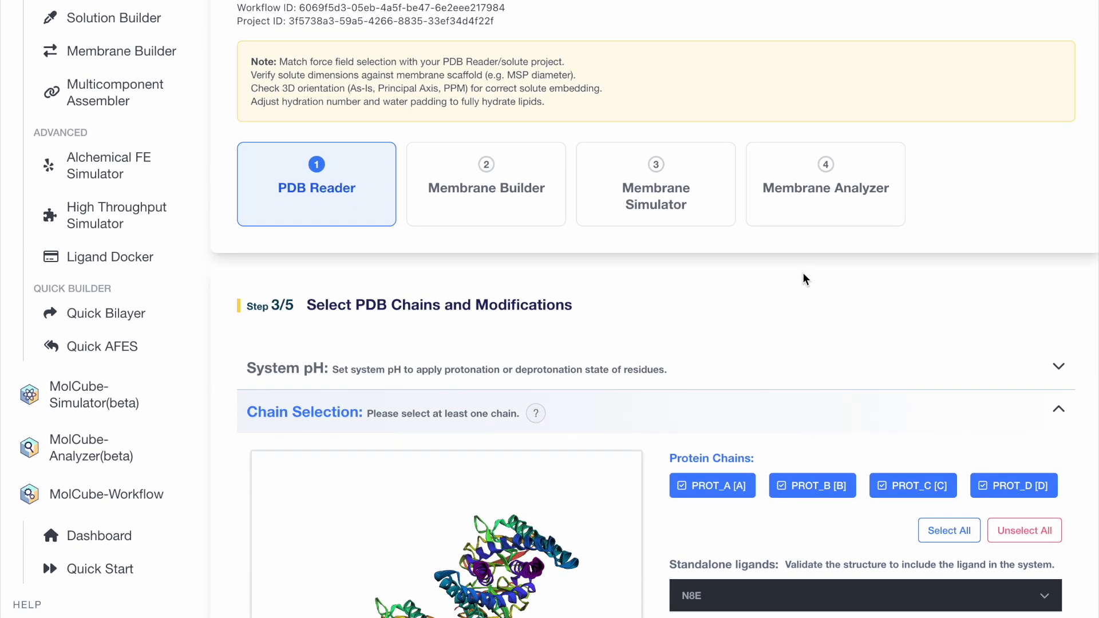
pyautogui.moveTo(445, 498); pyautogui.dragTo(443, 398)
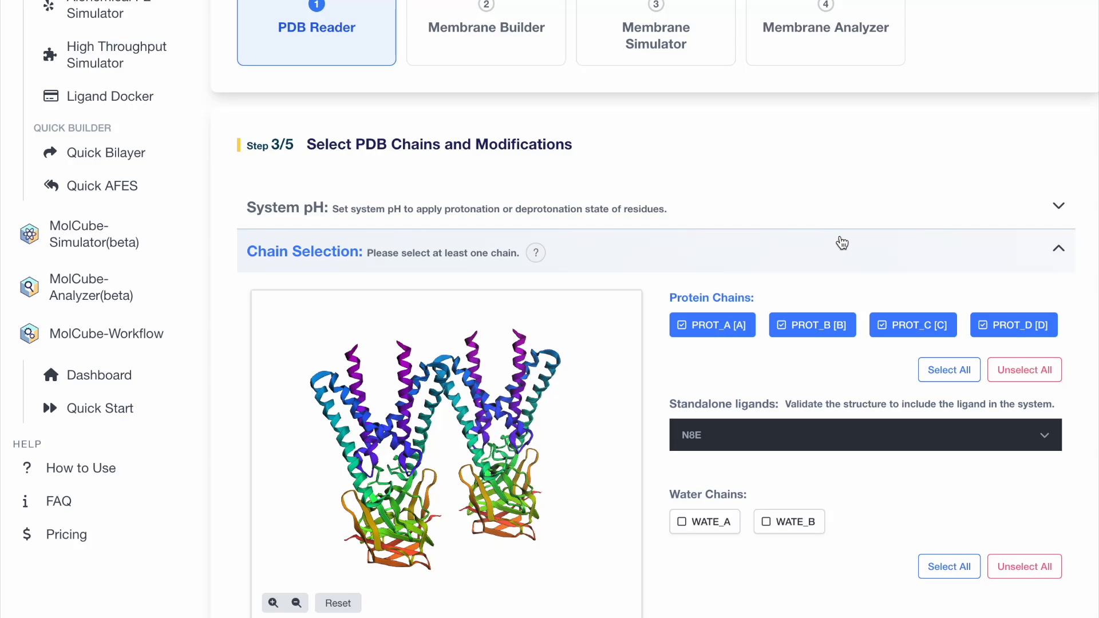
pyautogui.click(950, 330)
pyautogui.click(1003, 331)
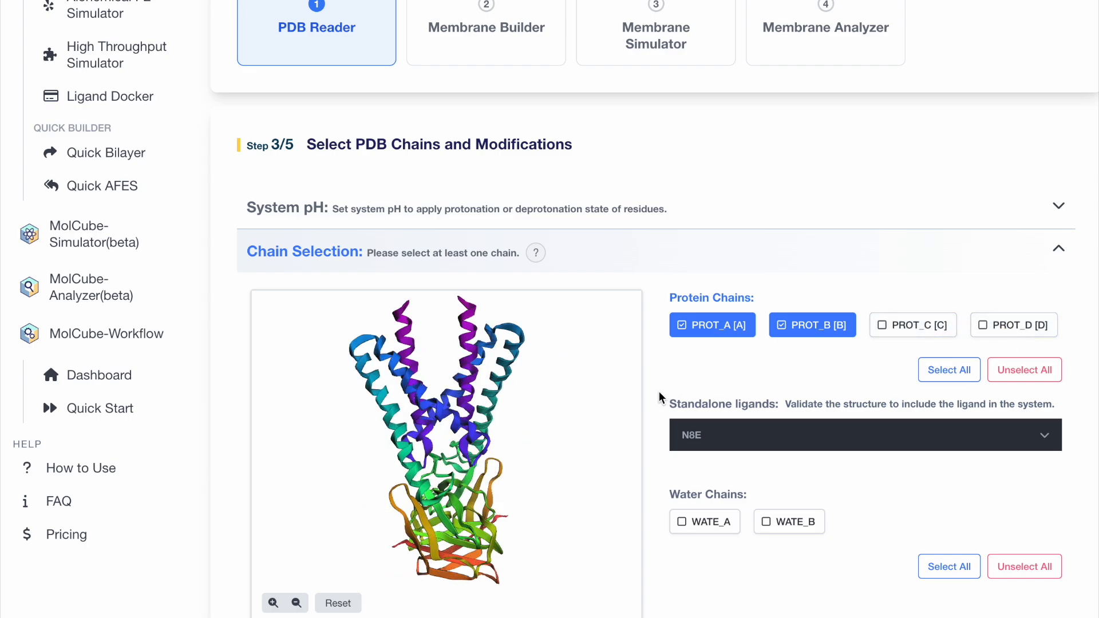
# Validate the standalone ligand N8E using a generated OpenFF - fast force field and the SDF downloaded from RCSB.
pyautogui.scroll(-3, 658, 391)
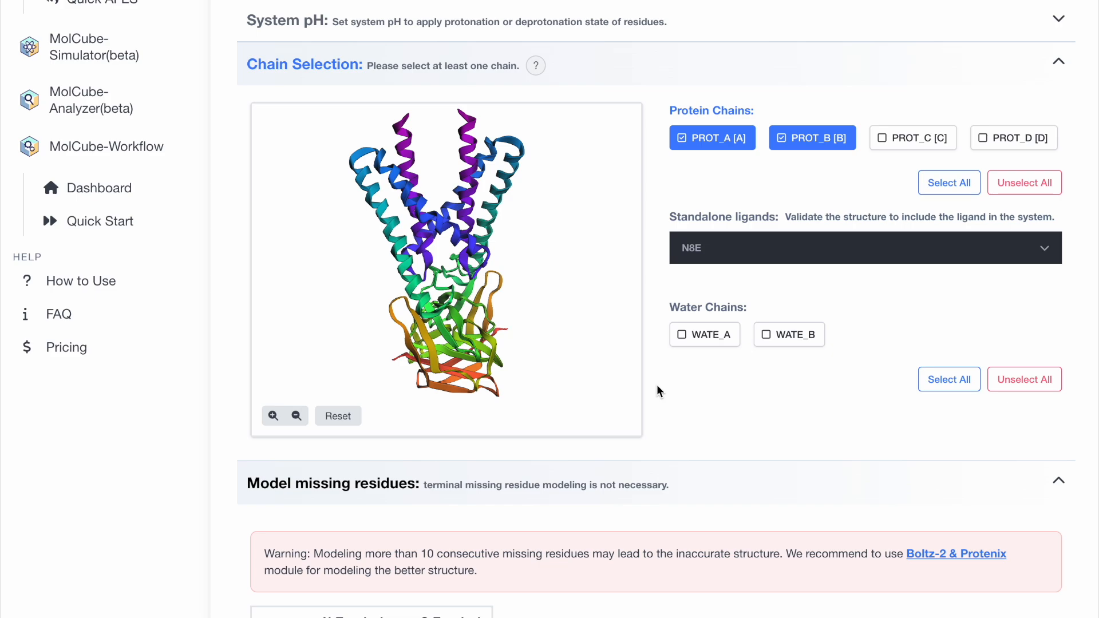
pyautogui.click(776, 250)
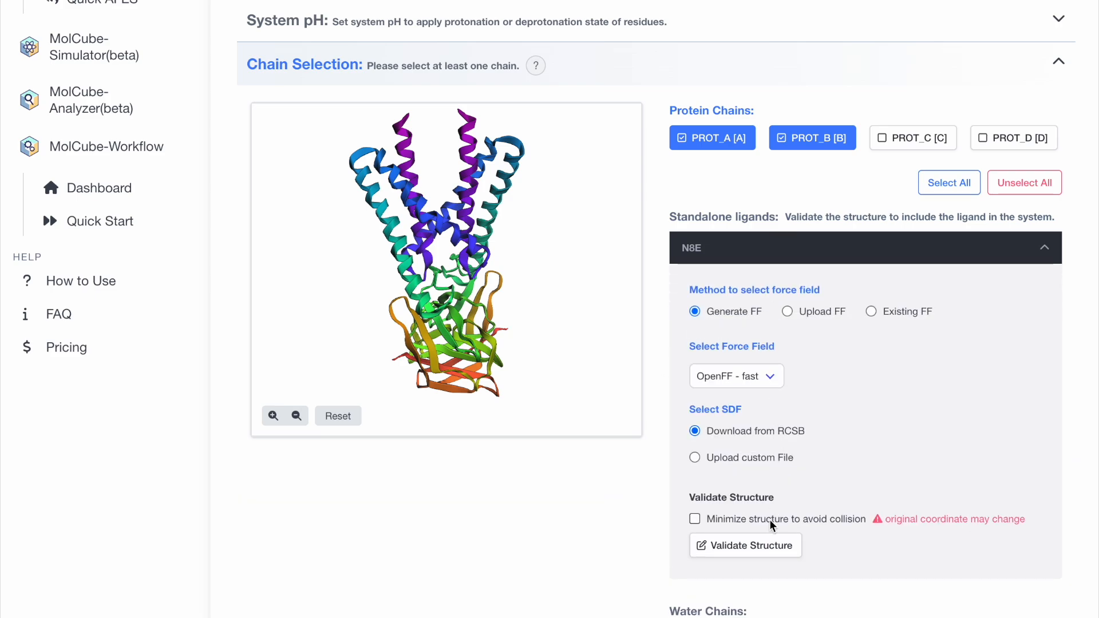
pyautogui.click(771, 550)
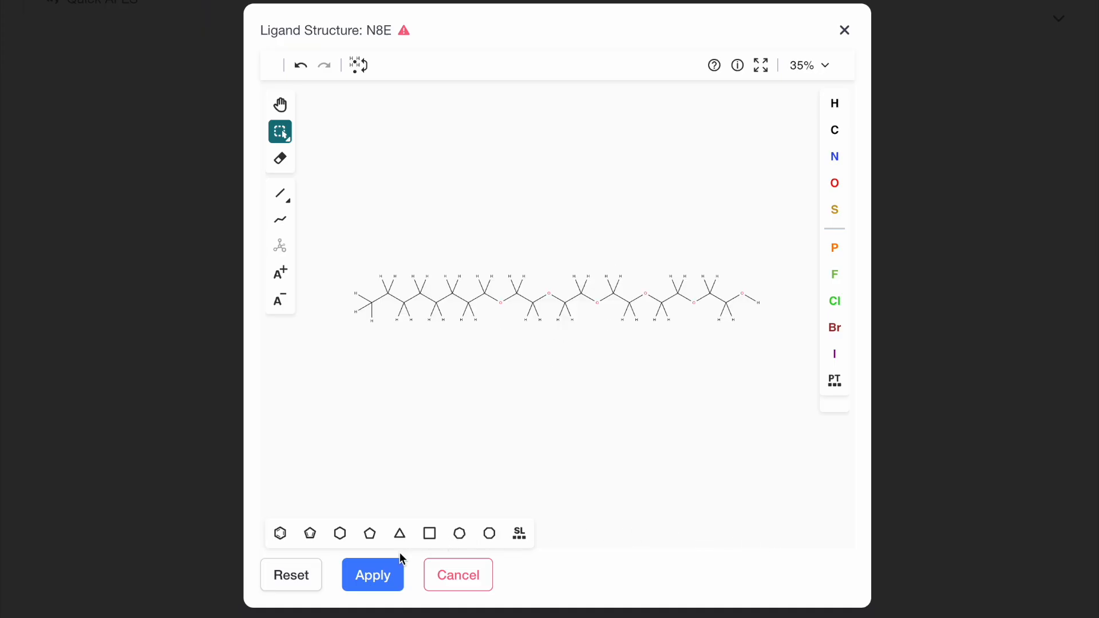
pyautogui.click(380, 576)
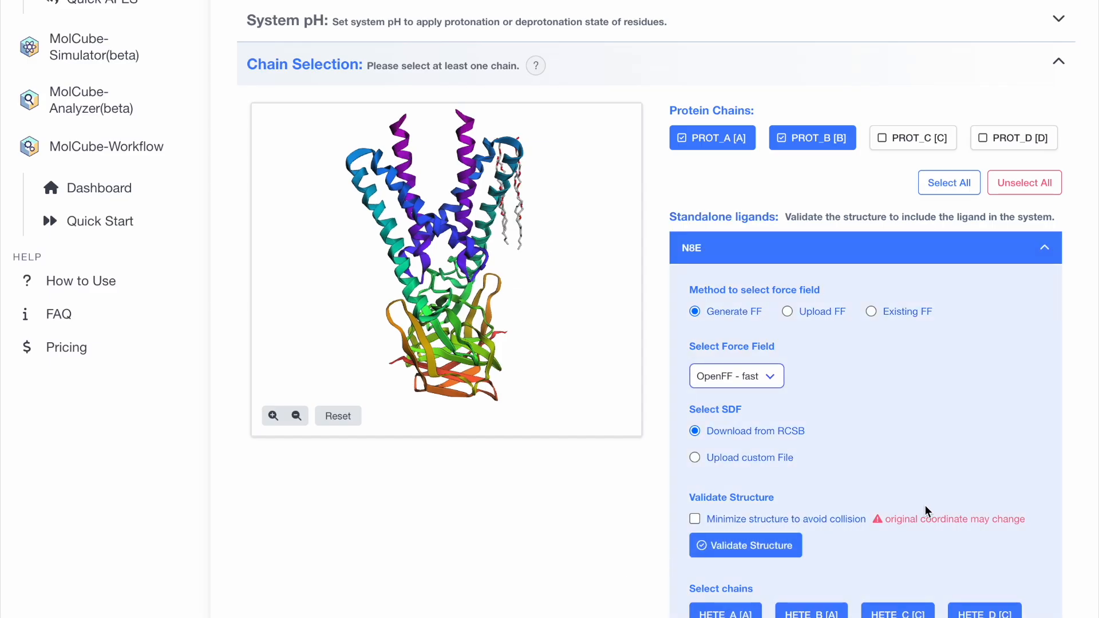
# Submit the chain selection with default modifications and terminal groups, and proceed to the Membrane Builder stage.
pyautogui.scroll(-14, 971, 486)
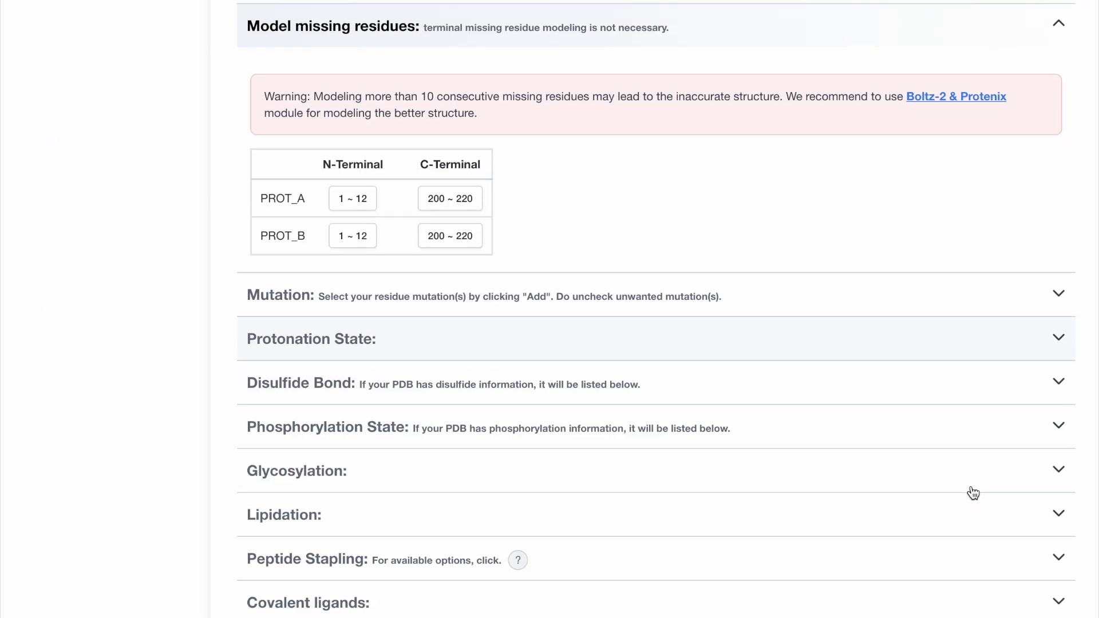
pyautogui.scroll(-10, 973, 494)
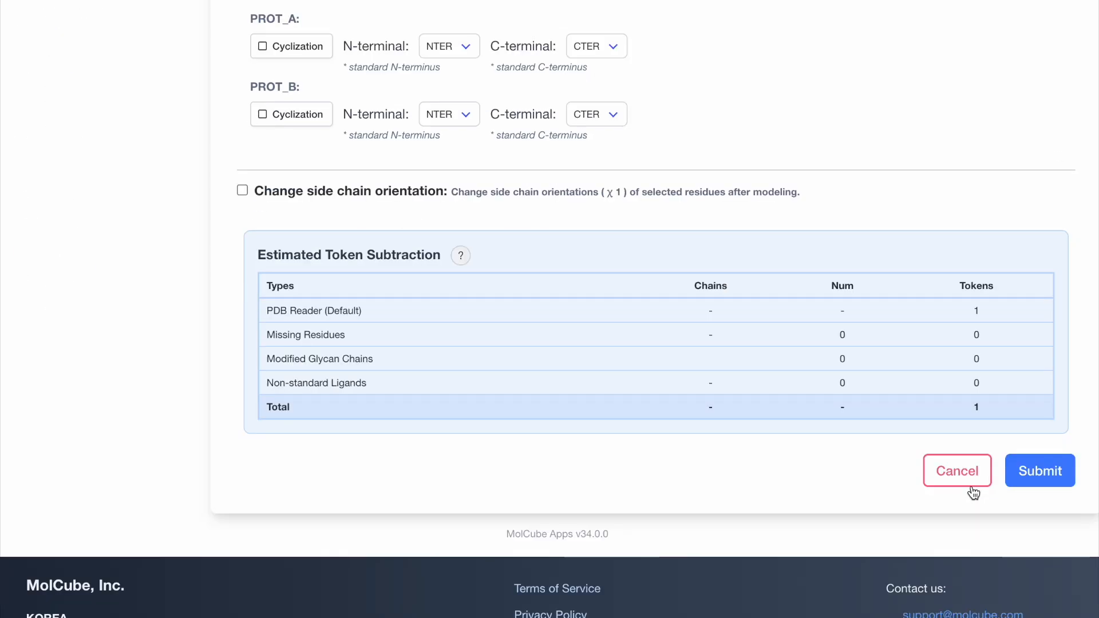
pyautogui.click(1031, 477)
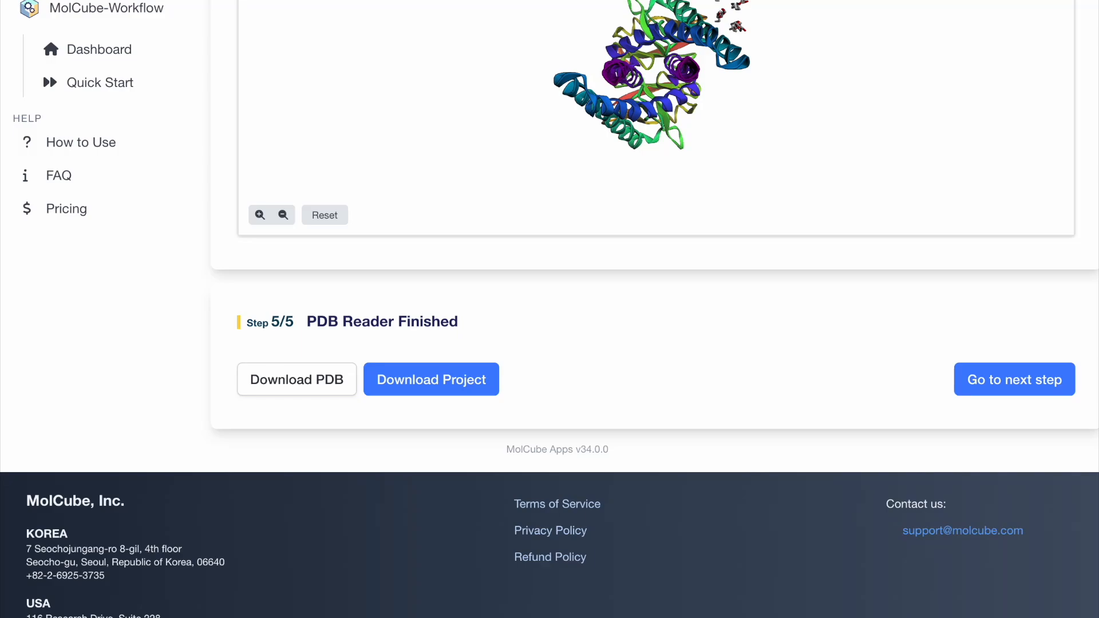
pyautogui.click(1006, 383)
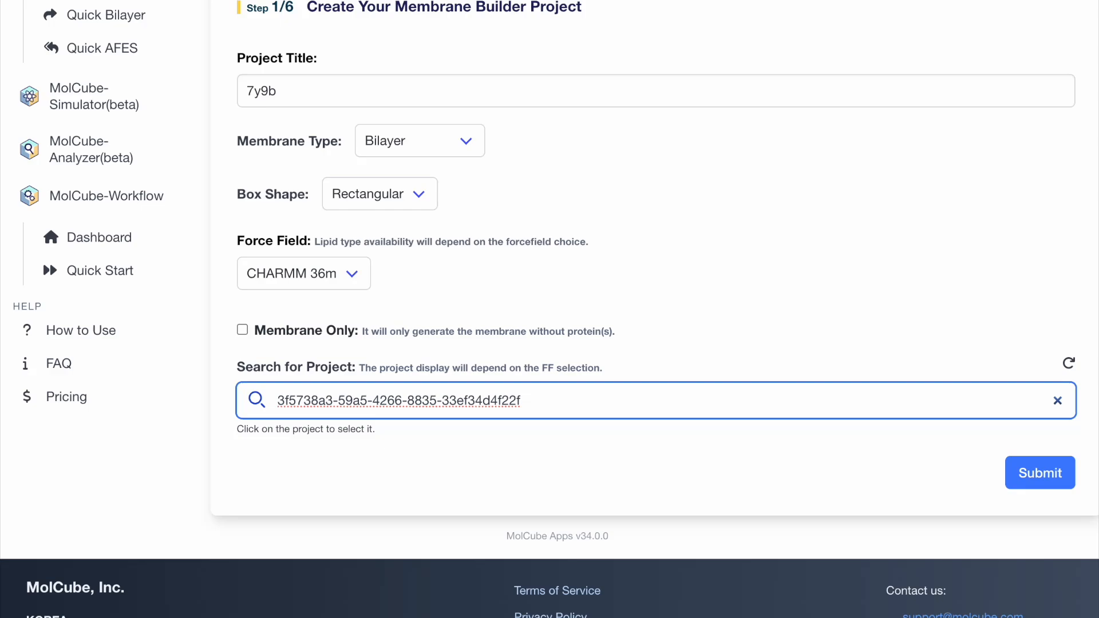
# Create the Membrane Builder project with a Bilayer membrane, Rectangular box shape and CHARMM 36m force field.
pyautogui.click(468, 144)
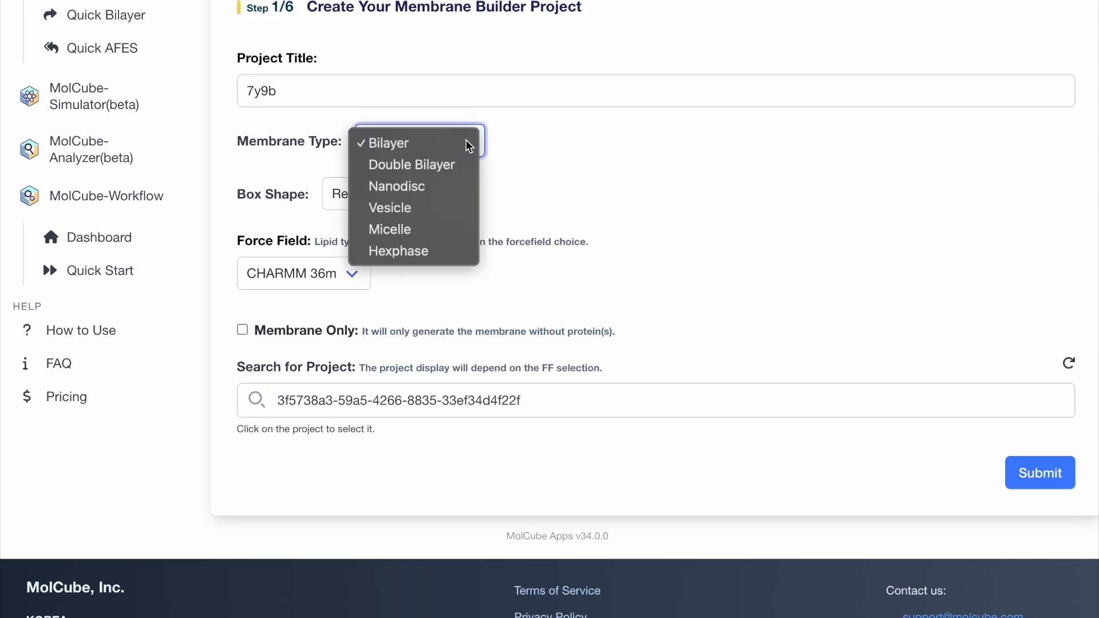
pyautogui.click(468, 144)
pyautogui.click(418, 205)
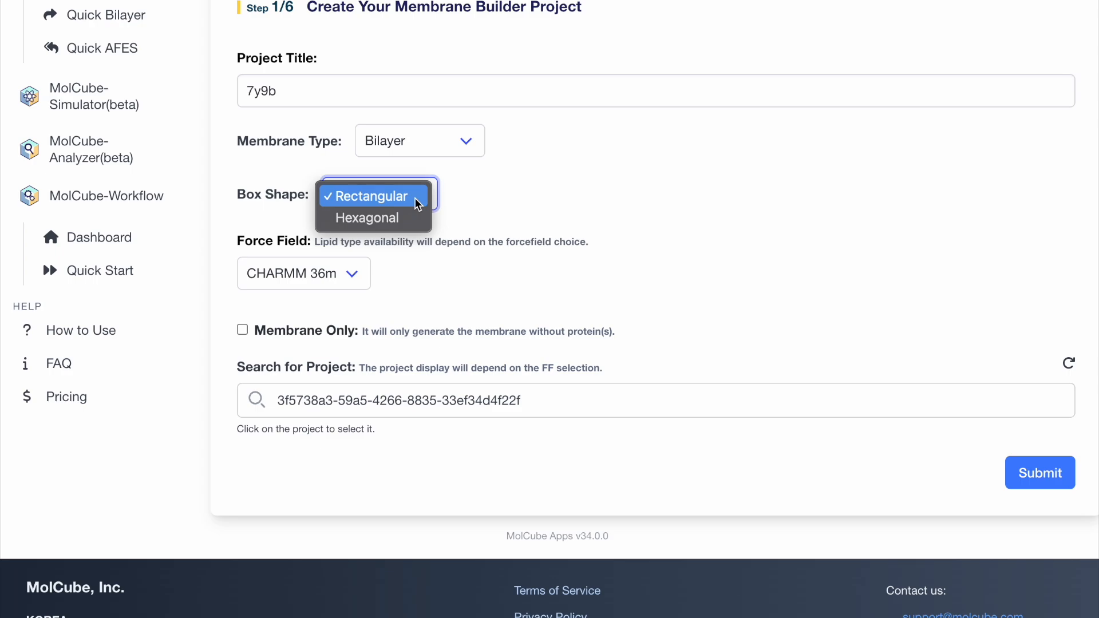
pyautogui.click(418, 205)
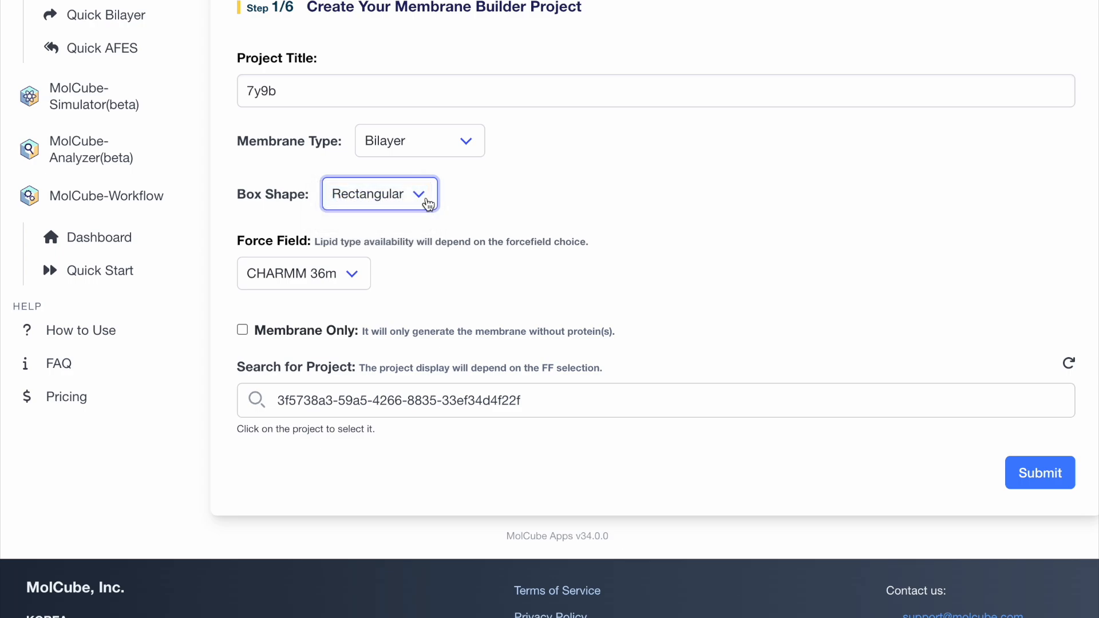
pyautogui.click(351, 285)
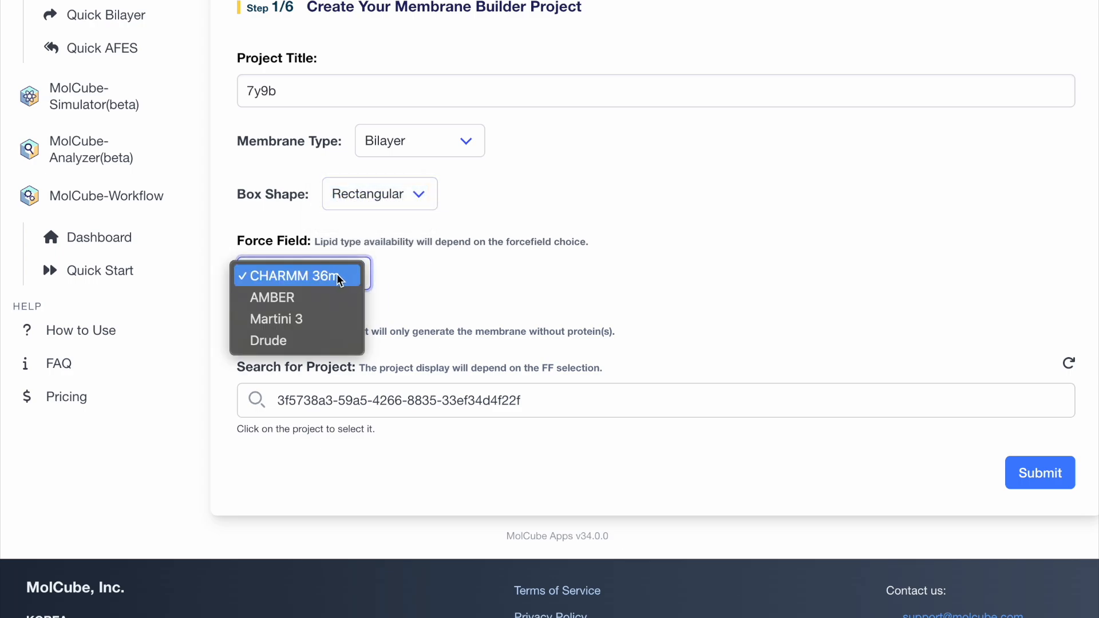
pyautogui.click(340, 279)
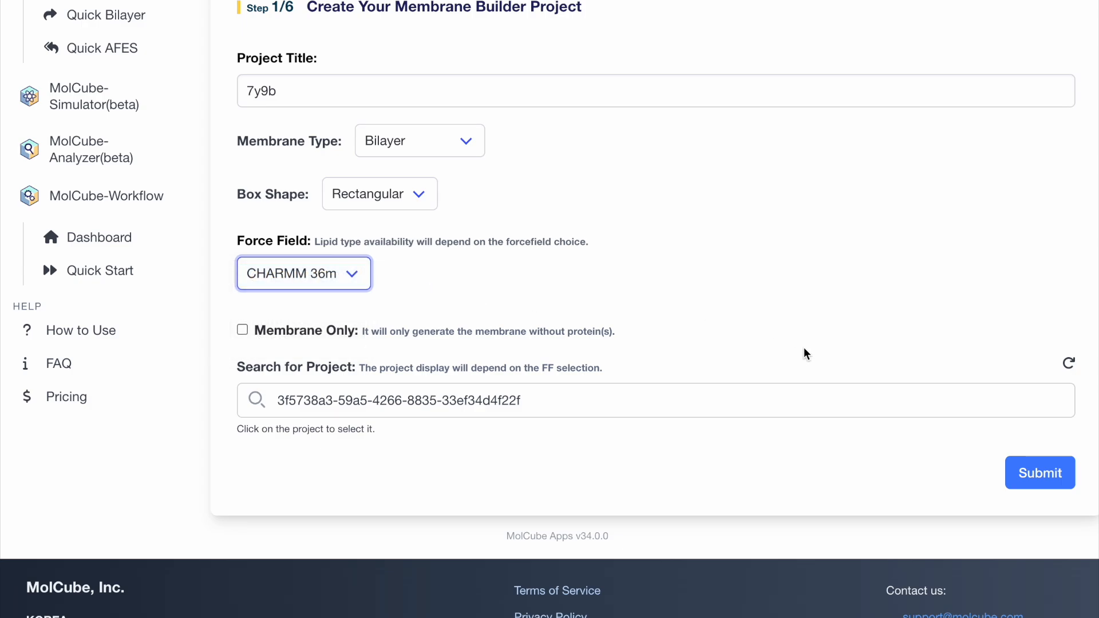
pyautogui.click(1040, 472)
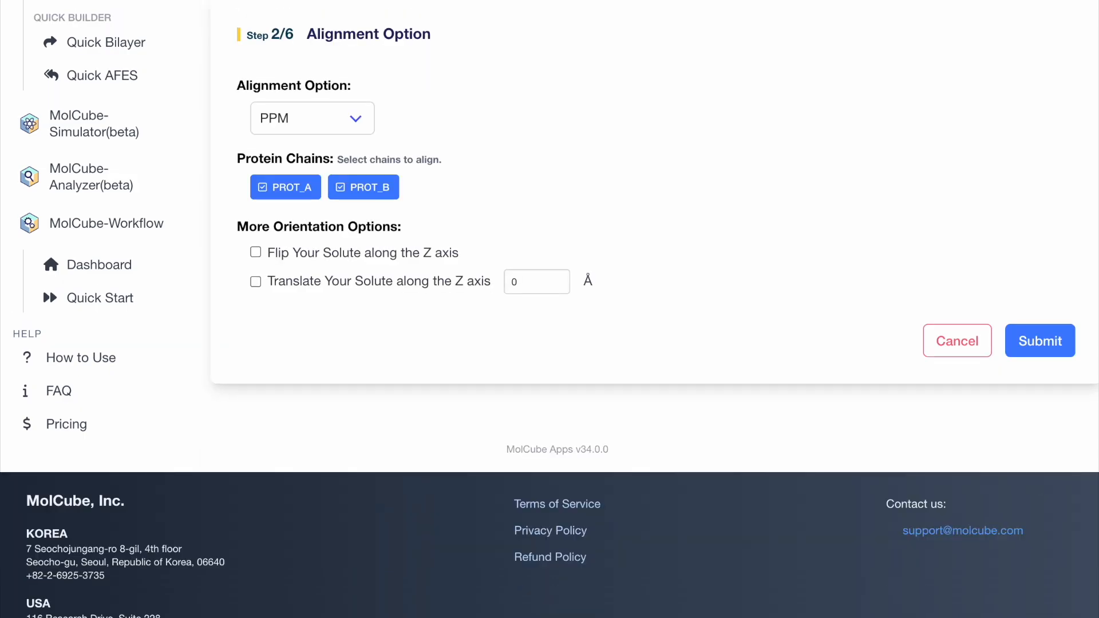
# Align protein chains PROT_A and PROT_B with the PPM alignment option and submit the orientation.
pyautogui.click(348, 129)
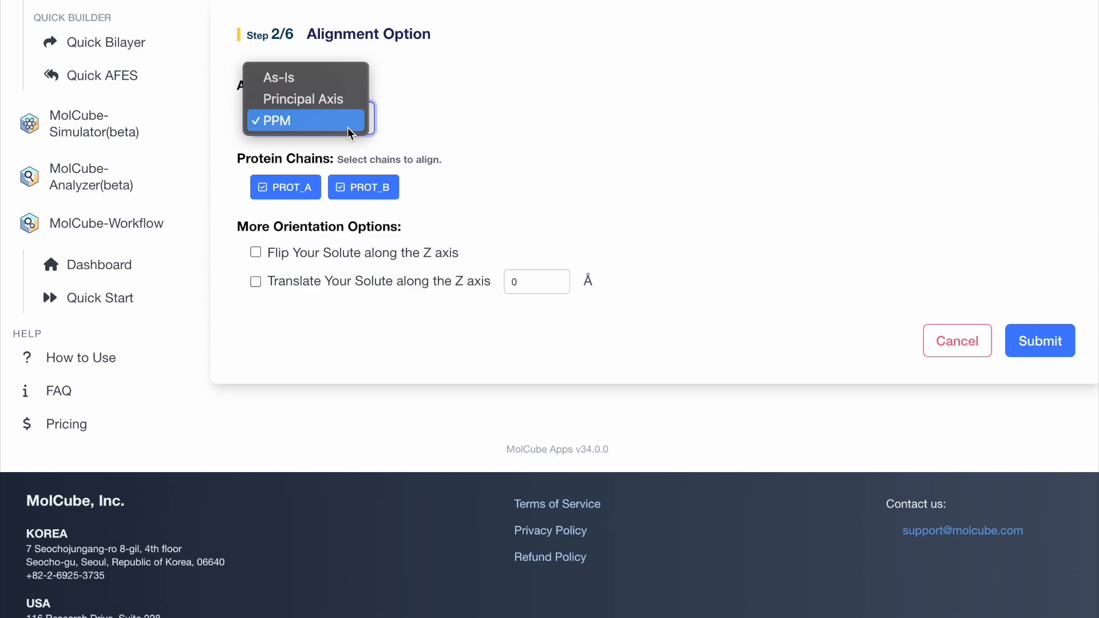
pyautogui.click(741, 177)
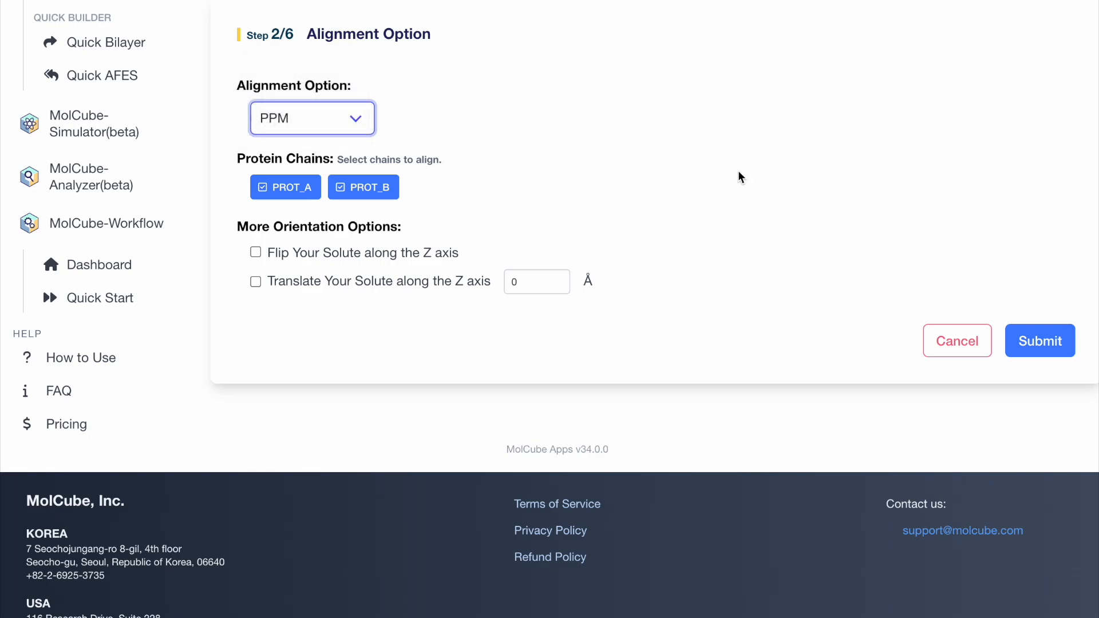
pyautogui.click(1030, 340)
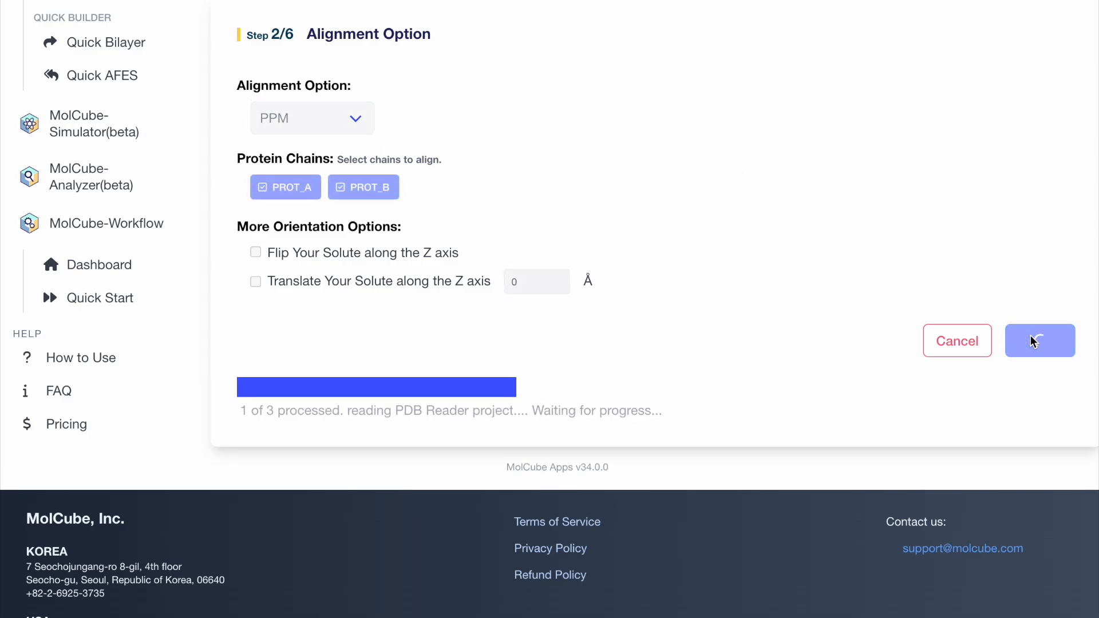
# Apply the predefined membrane composition PMm (asymmetric mammalian plasma membrane) to the lipid list.
pyautogui.scroll(-3, 854, 542)
pyautogui.scroll(-7, 852, 532)
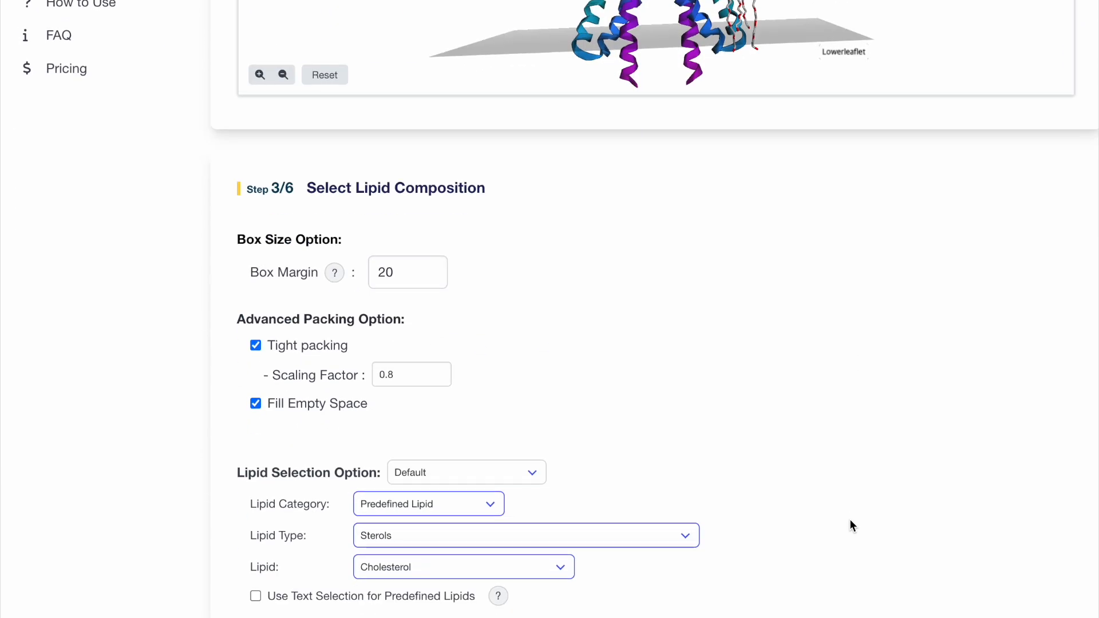
pyautogui.scroll(-2, 735, 373)
pyautogui.scroll(-3, 732, 375)
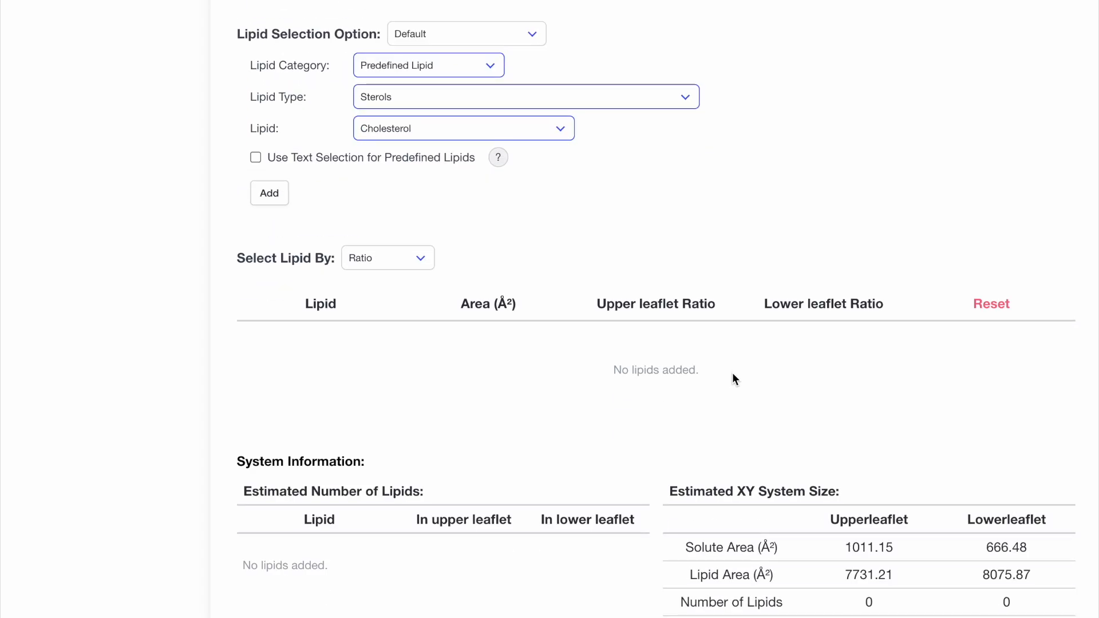
pyautogui.scroll(1, 731, 370)
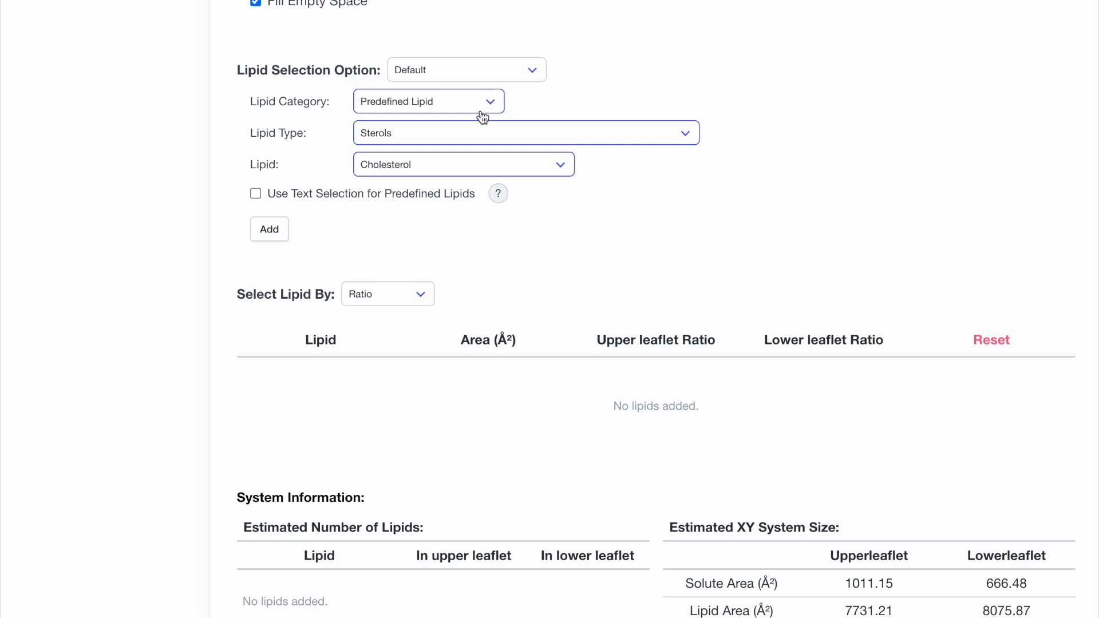
pyautogui.click(502, 85)
pyautogui.click(500, 88)
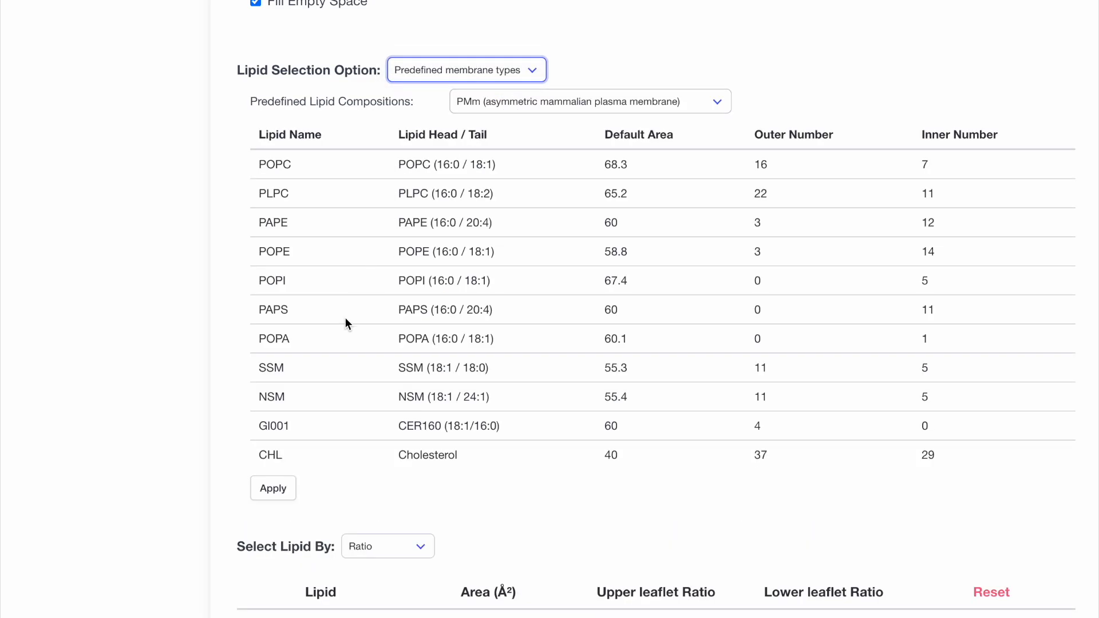
pyautogui.click(274, 491)
# Submit the lipid composition to pack the membrane and view the lipid packing around the protein.
pyautogui.scroll(-8, 169, 459)
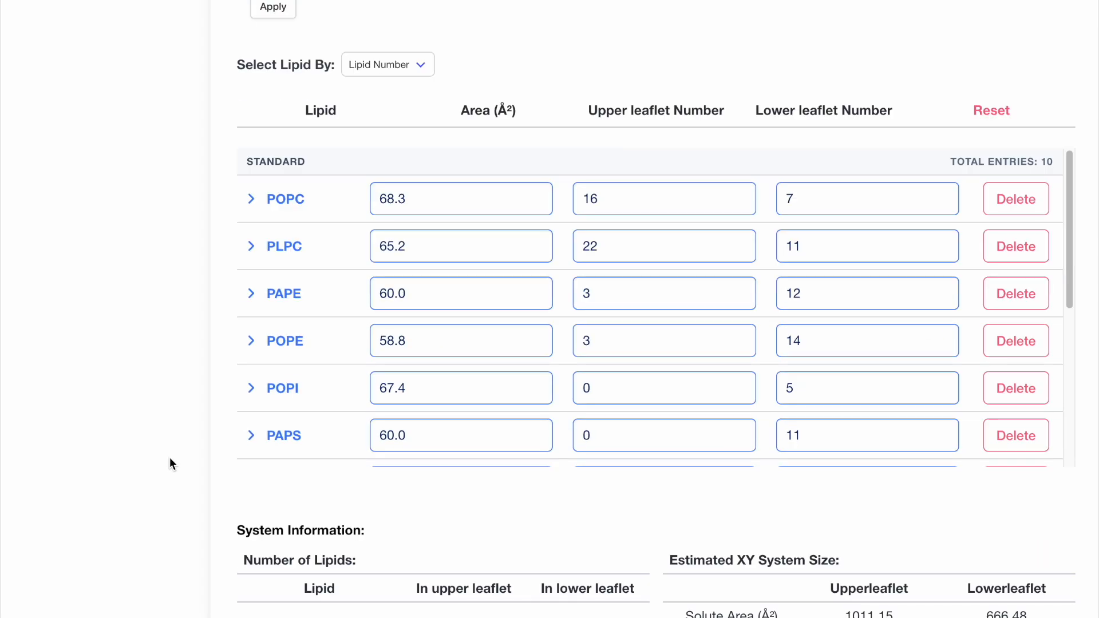
pyautogui.scroll(-4, 171, 456)
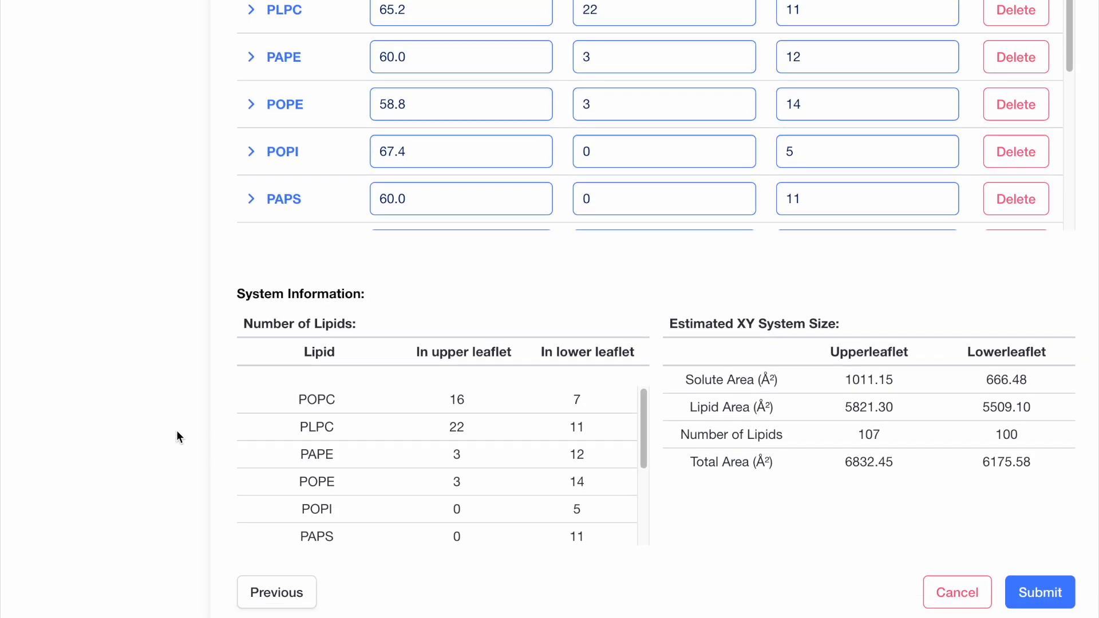
pyautogui.click(1074, 595)
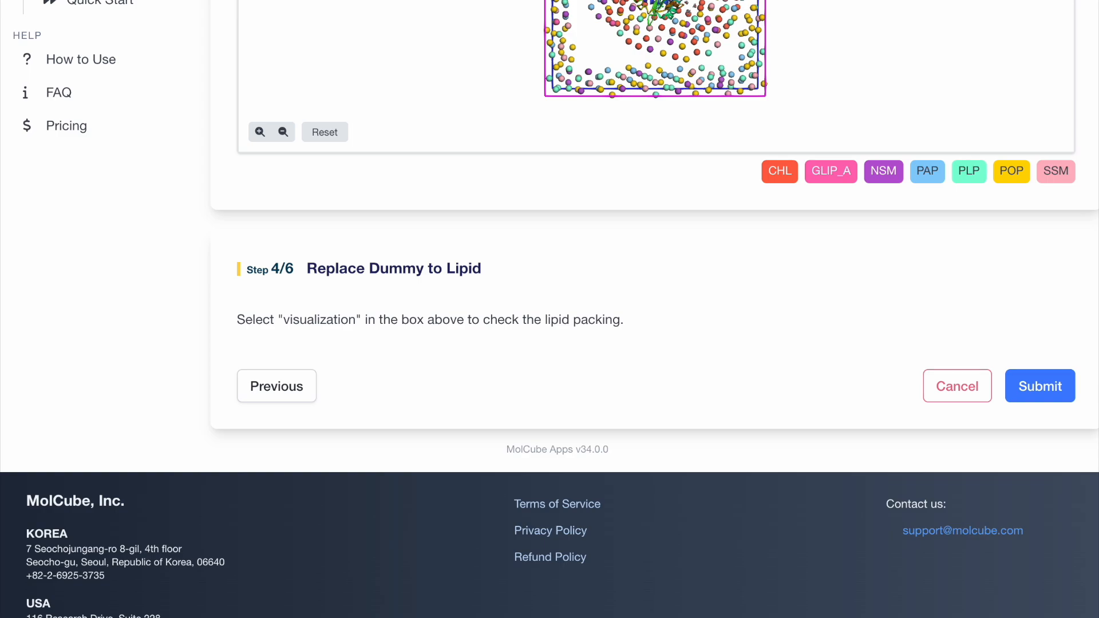
pyautogui.scroll(1, 1047, 272)
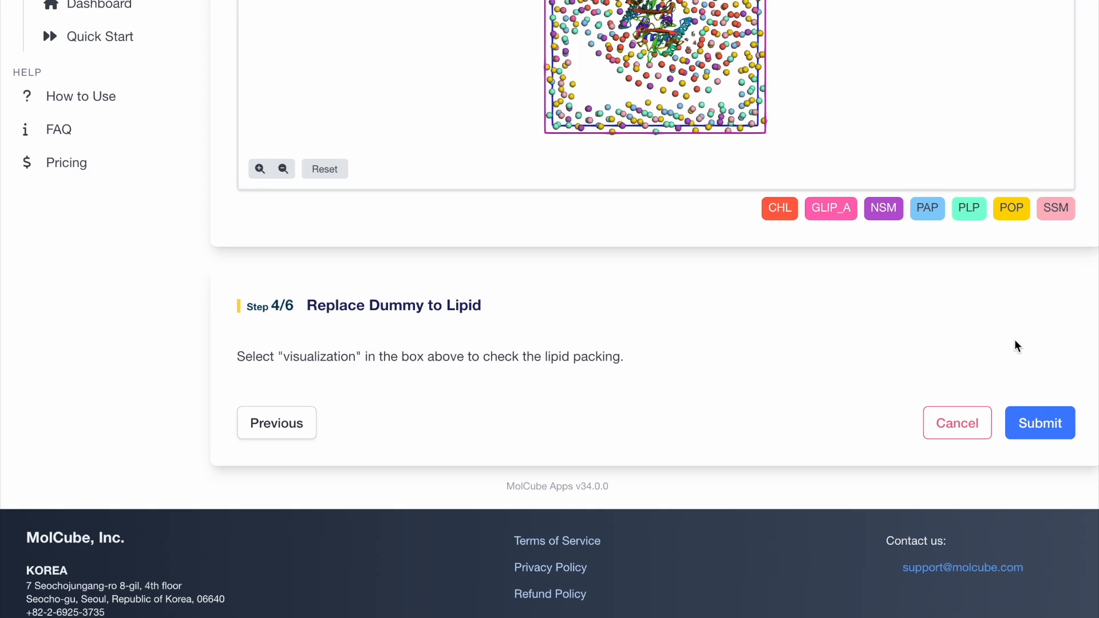
# Replace the dummy particles with lipids and submit the box options with water thickness 22.5, 0.15 M KCl, 310.15 K, hydrogen mass repartitioning and GROMACS.
pyautogui.click(1040, 424)
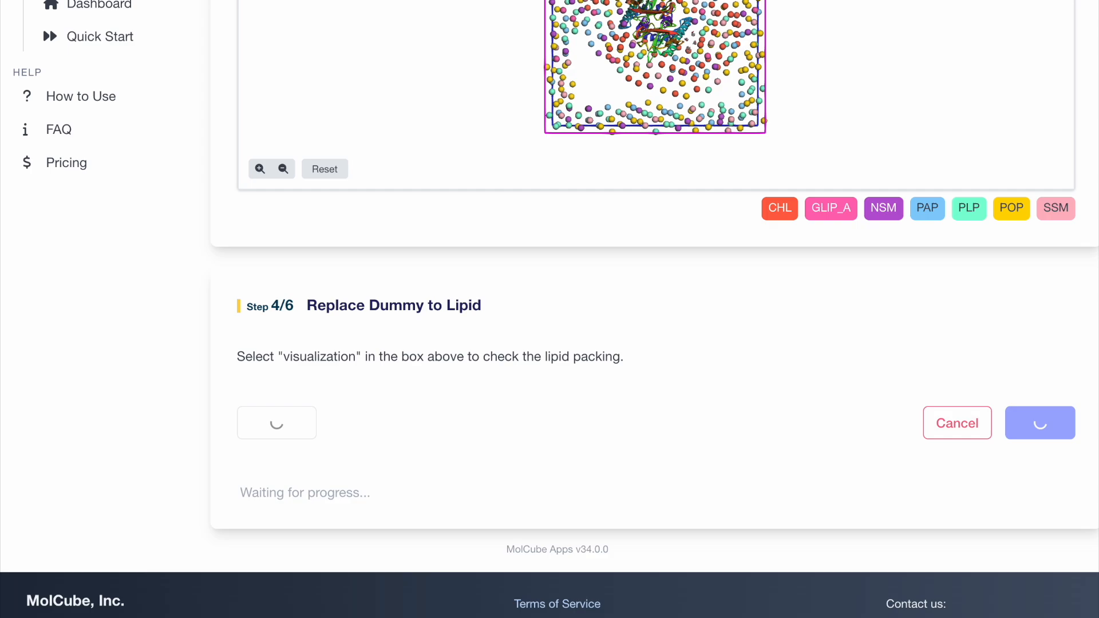
pyautogui.scroll(-10, 1084, 211)
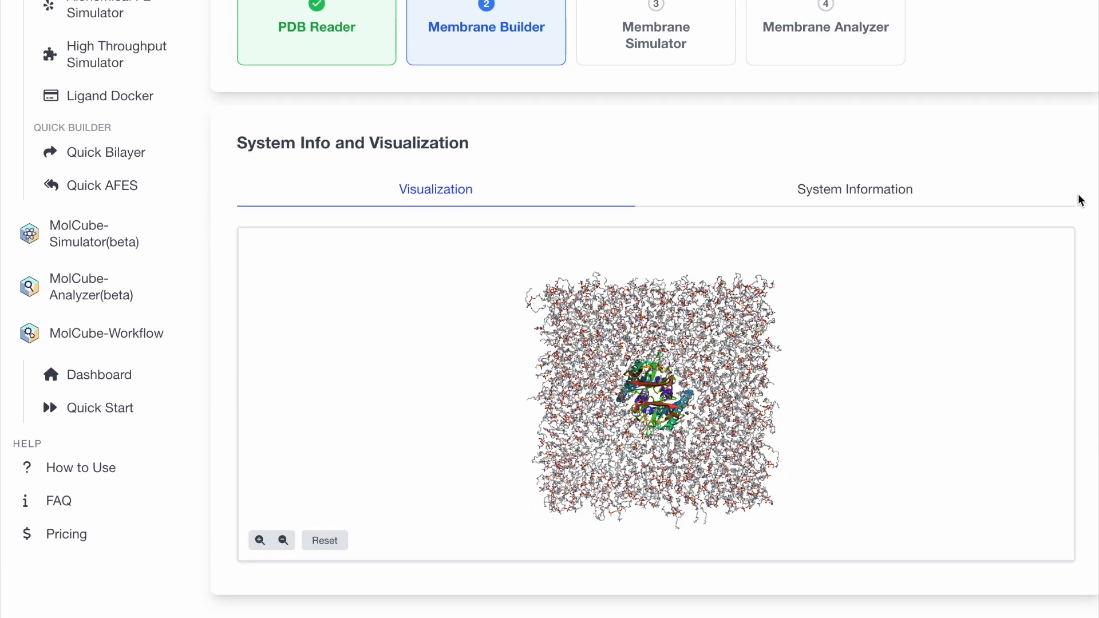
pyautogui.scroll(-4, 1078, 202)
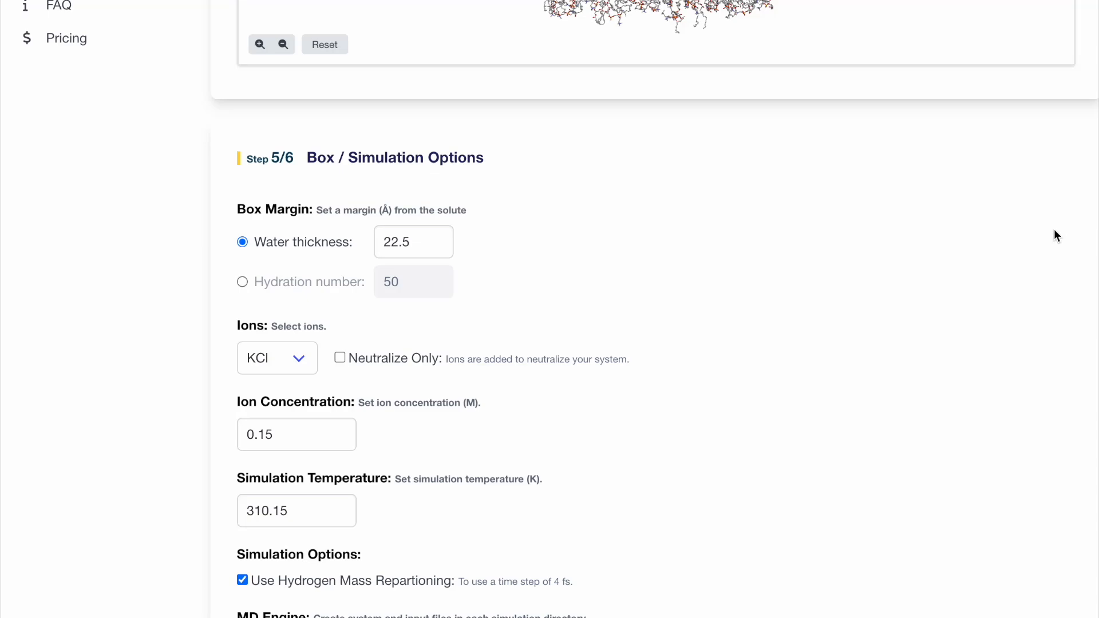
pyautogui.scroll(-4, 994, 317)
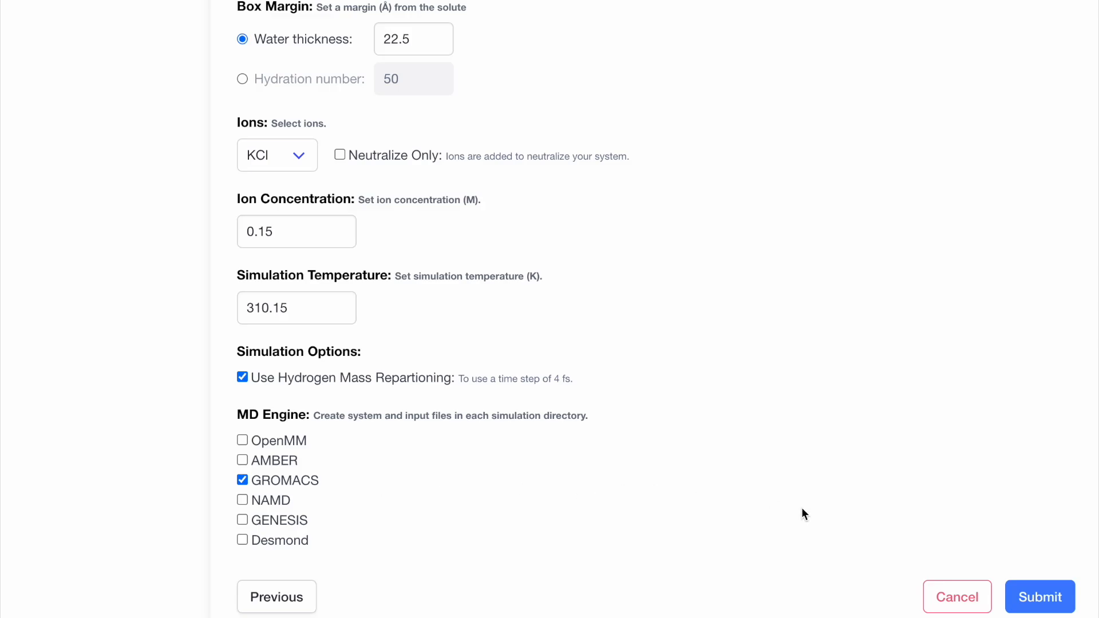
pyautogui.click(1024, 598)
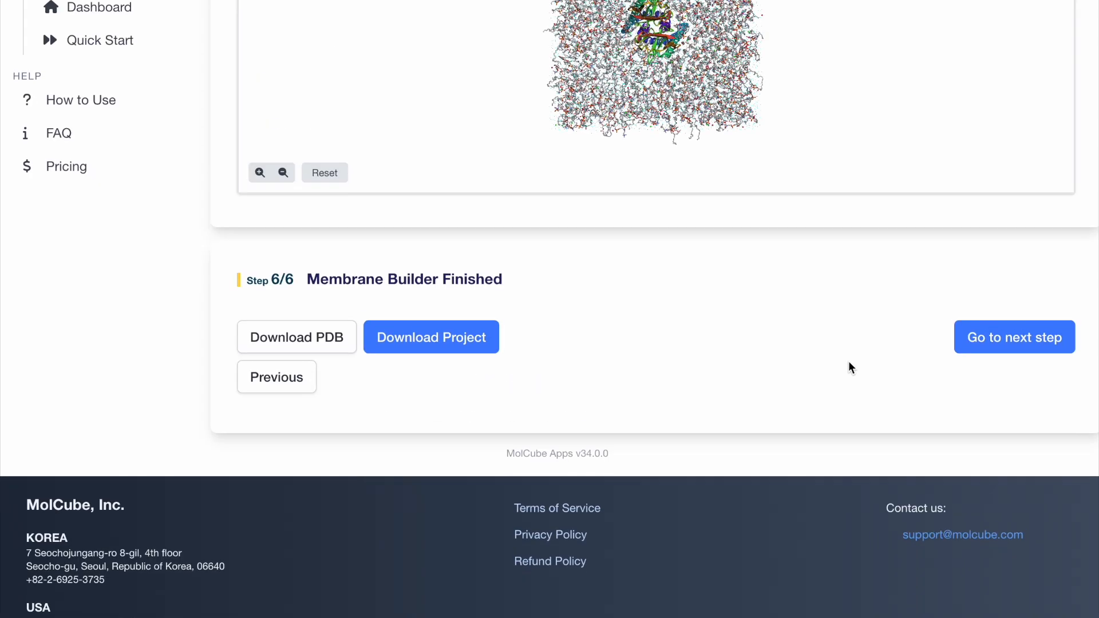
# Examine the finished membrane system's information and rotate its 3D model to a side view of the bilayer.
pyautogui.scroll(1, 832, 427)
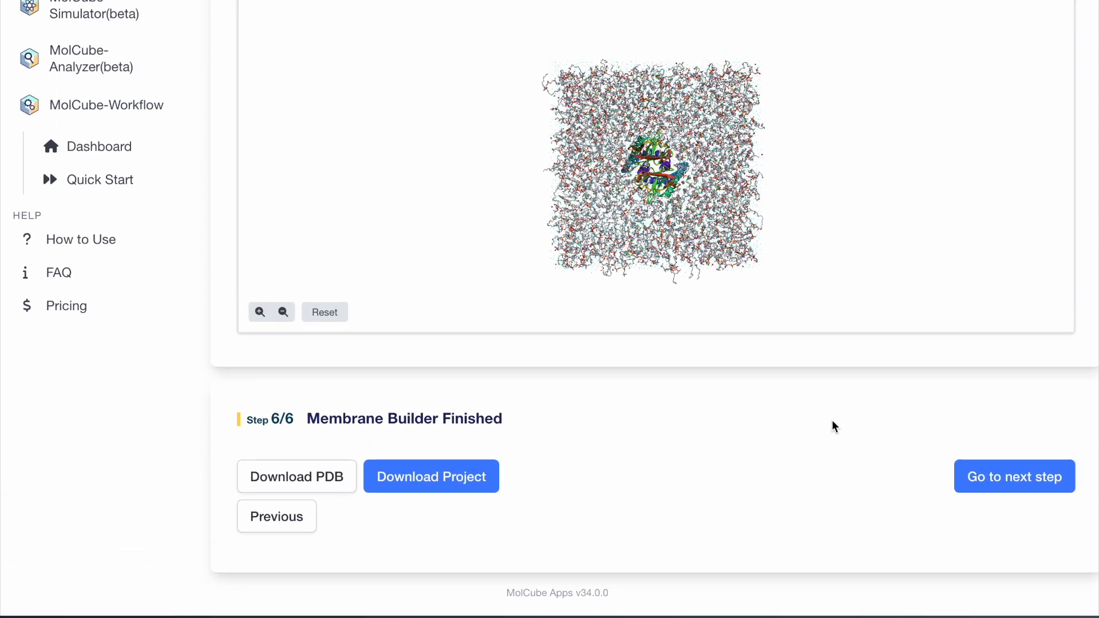
pyautogui.scroll(1, 836, 427)
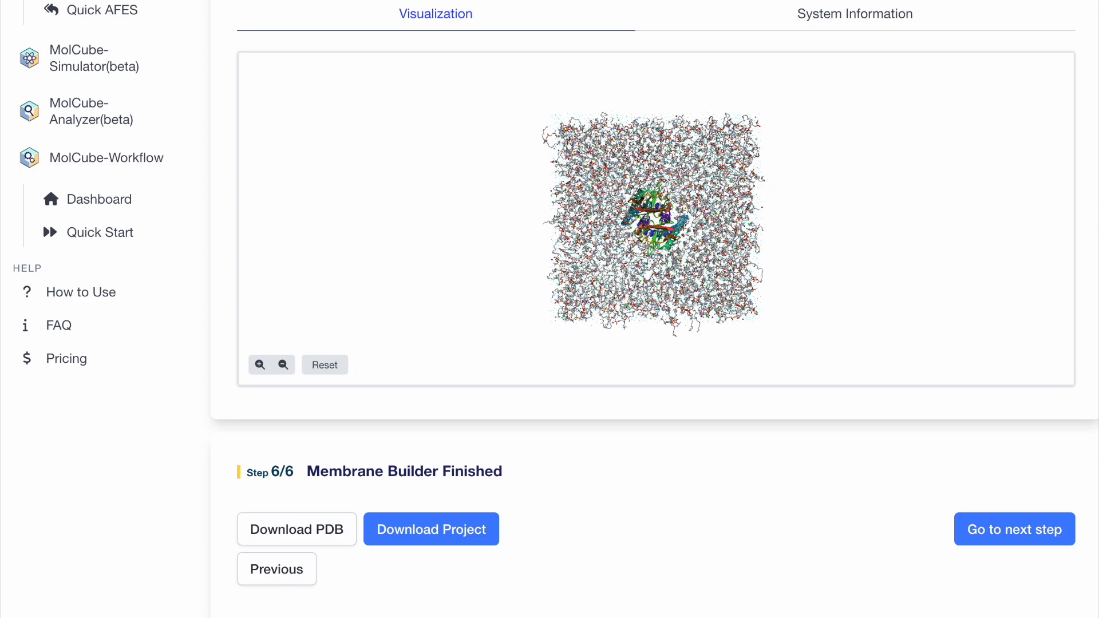
pyautogui.click(834, 17)
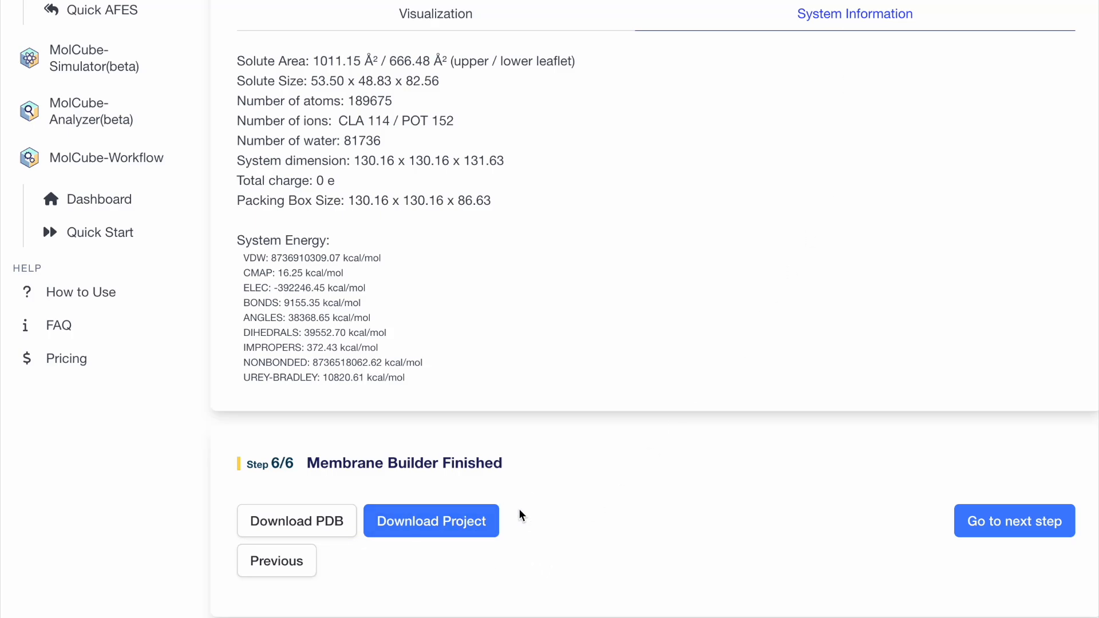
pyautogui.click(436, 13)
pyautogui.moveTo(789, 243); pyautogui.dragTo(787, 171)
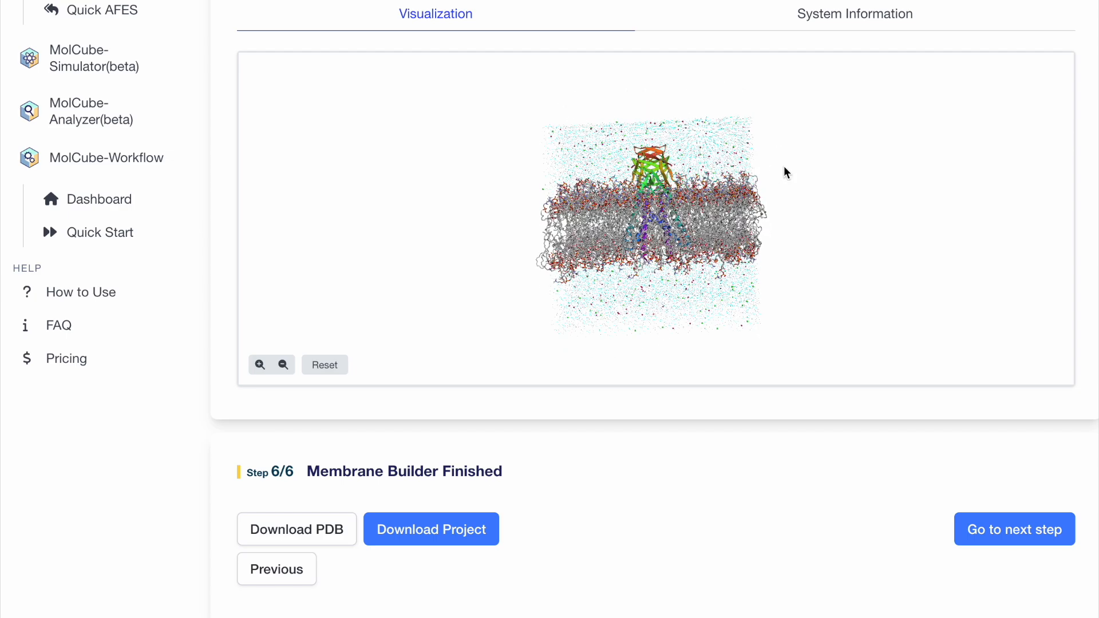
pyautogui.click(833, 17)
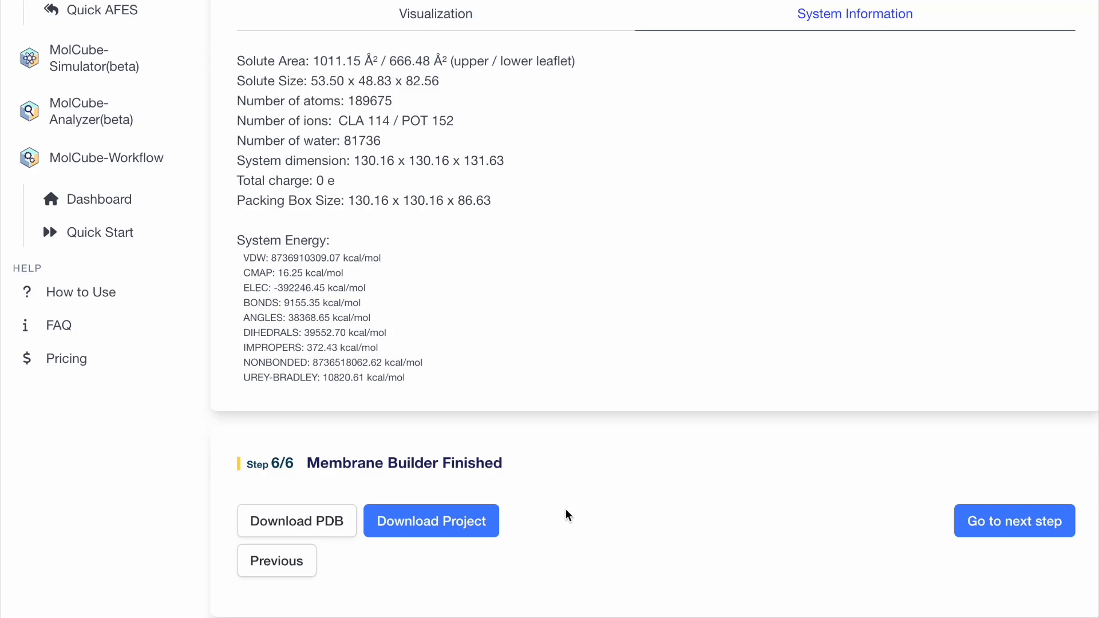
# Continue to the Membrane Simulator stage and submit the 10 ns simulation on AWS with the Gromacs engine.
pyautogui.click(1016, 522)
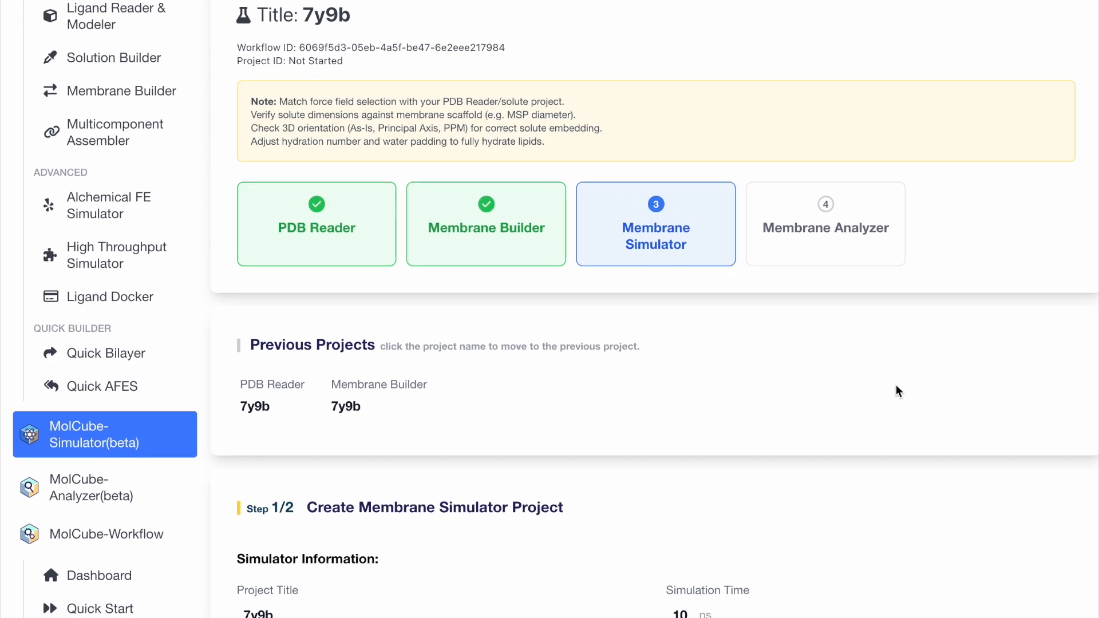
pyautogui.scroll(-6, 895, 384)
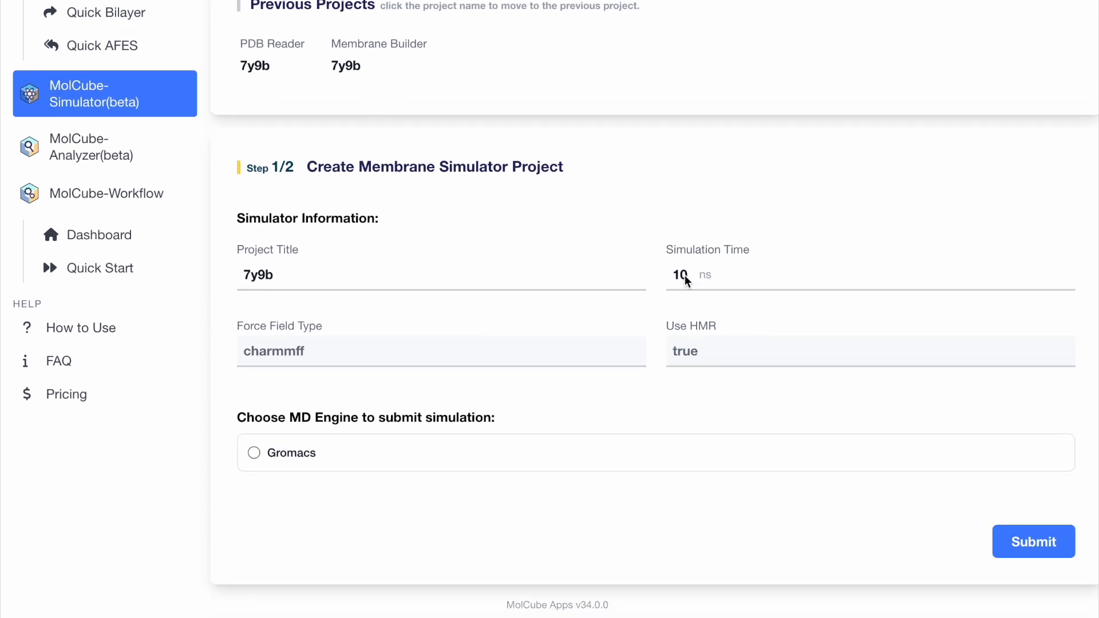
pyautogui.click(256, 455)
pyautogui.click(1026, 540)
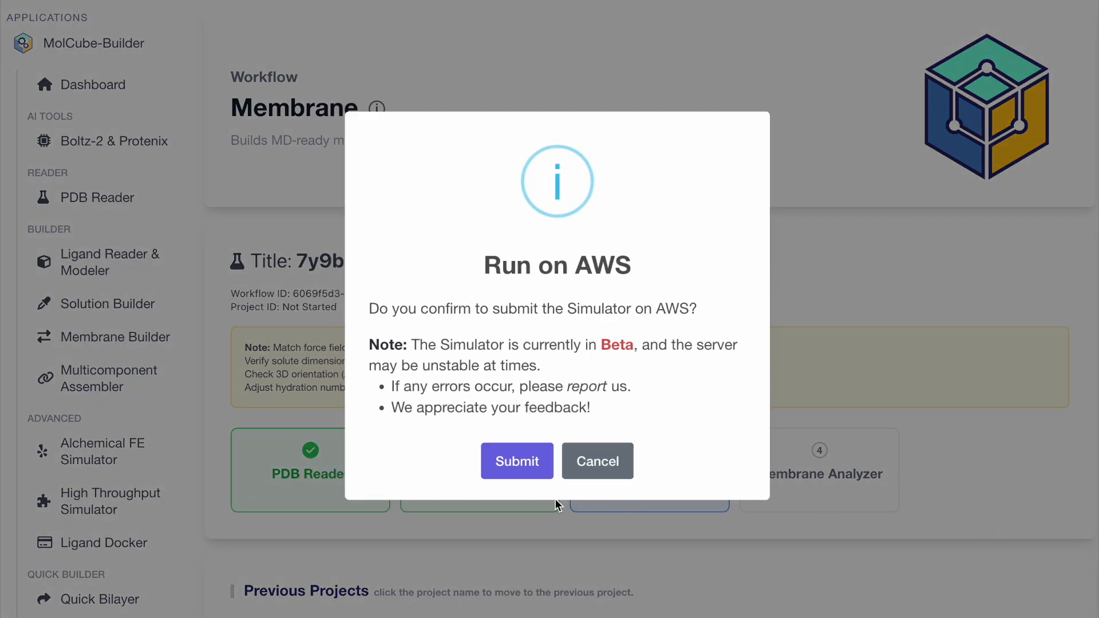
pyautogui.click(517, 461)
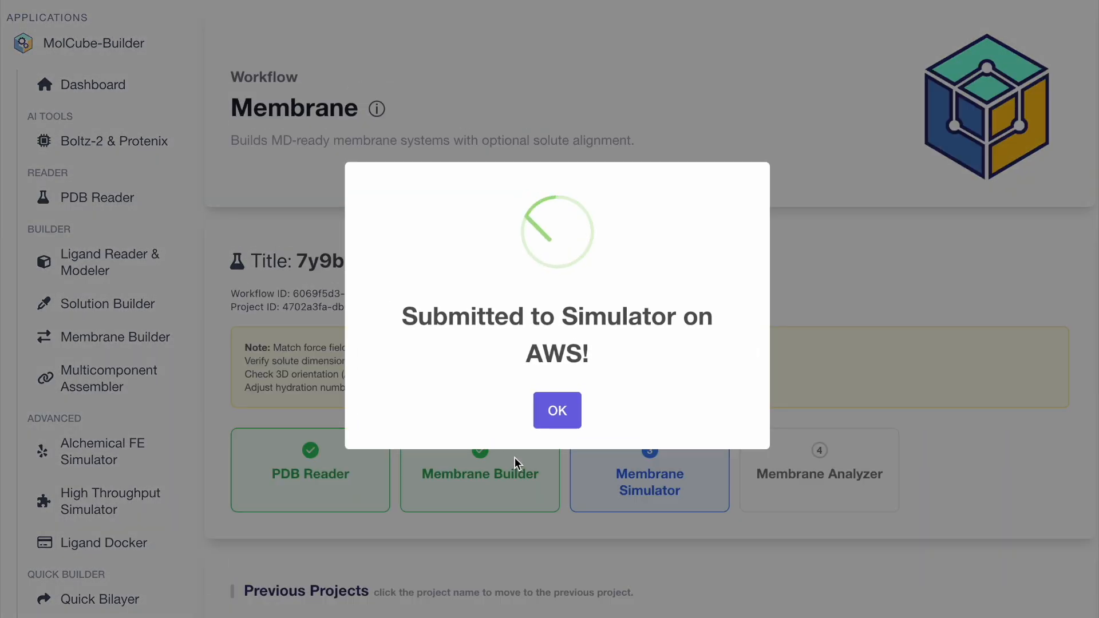
pyautogui.click(557, 411)
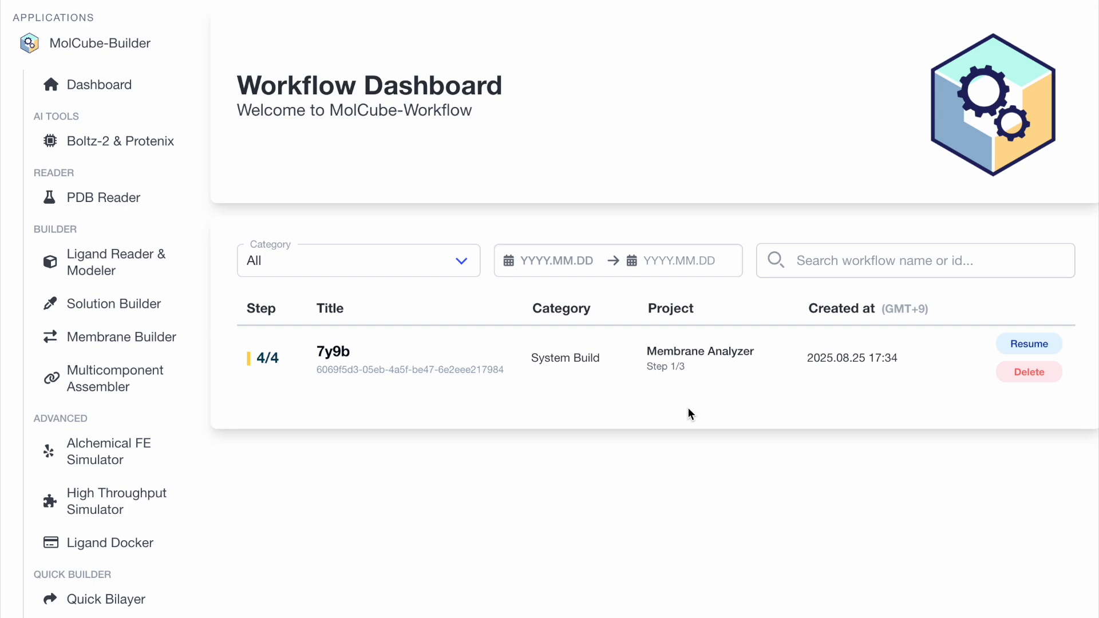
# Resume the 7y9b workflow at Membrane Analyzer Step 1 and enable the Membrane Centering analysis.
pyautogui.click(1007, 342)
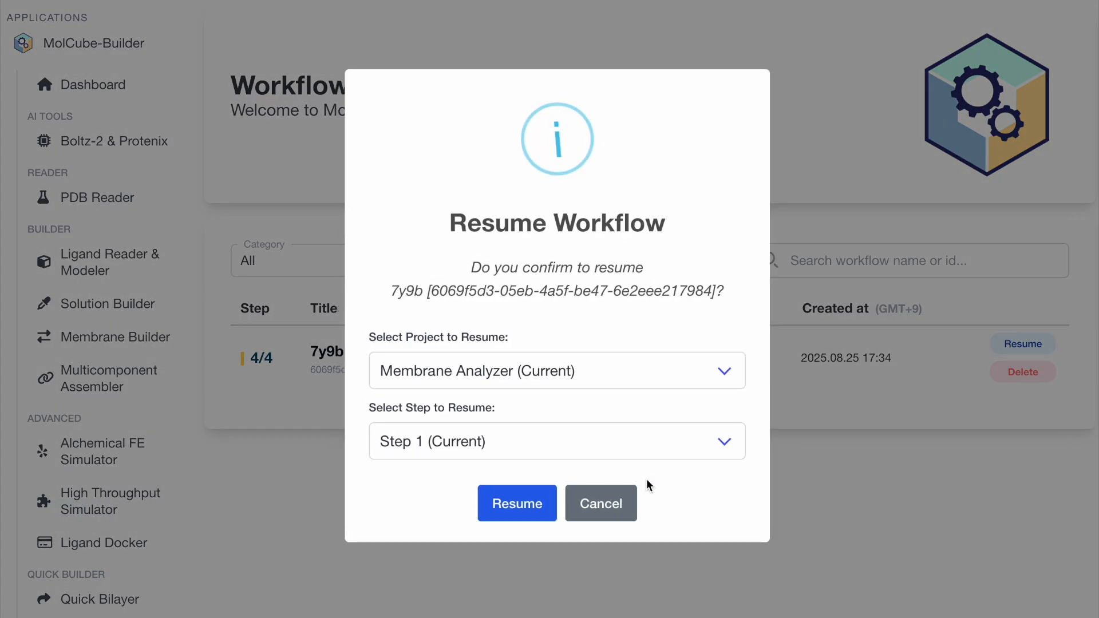
pyautogui.click(512, 515)
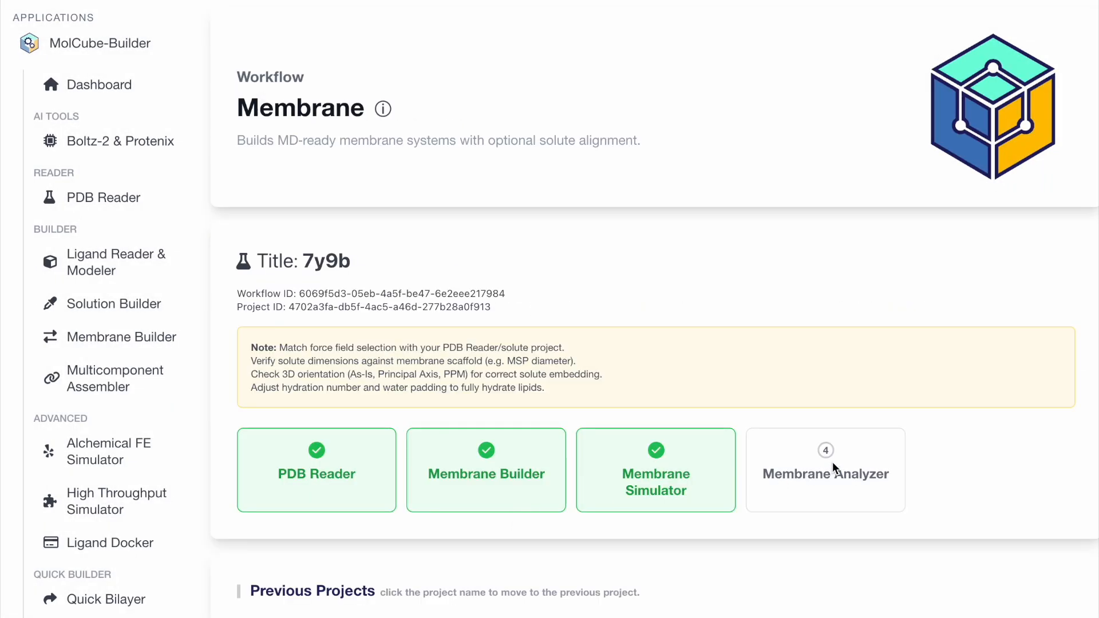
pyautogui.scroll(-3, 832, 462)
pyautogui.scroll(-8, 837, 452)
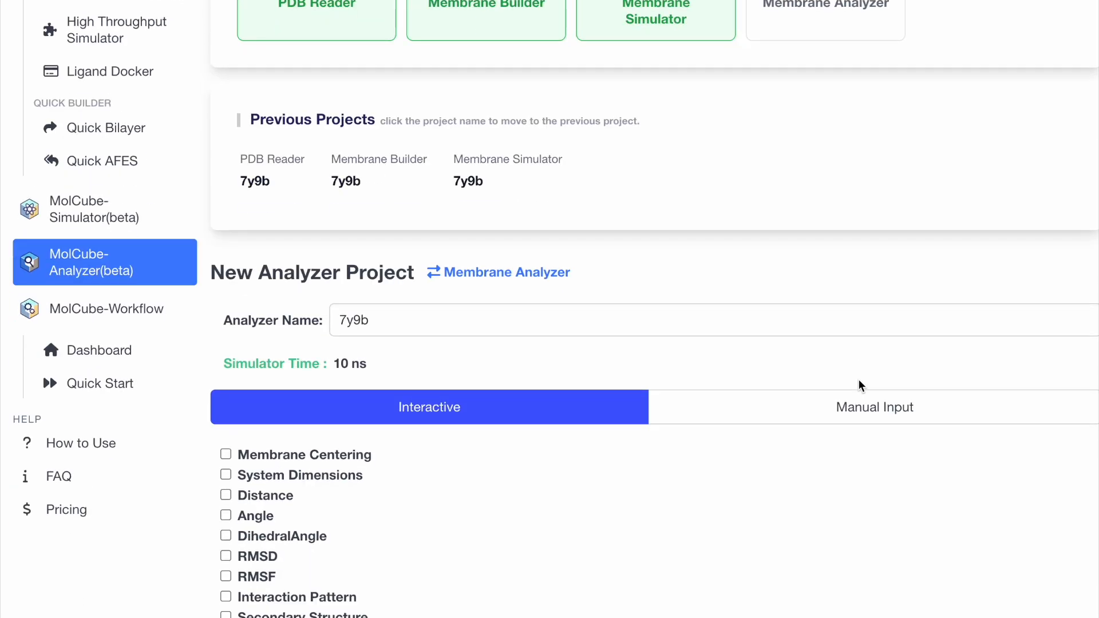
pyautogui.scroll(-2, 859, 387)
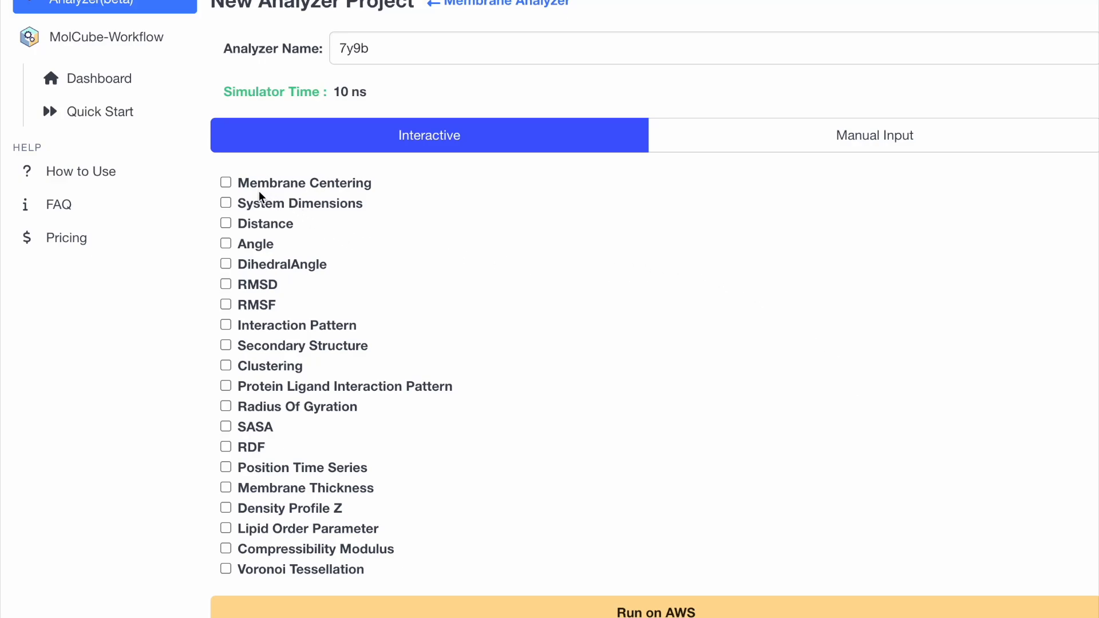
pyautogui.click(226, 182)
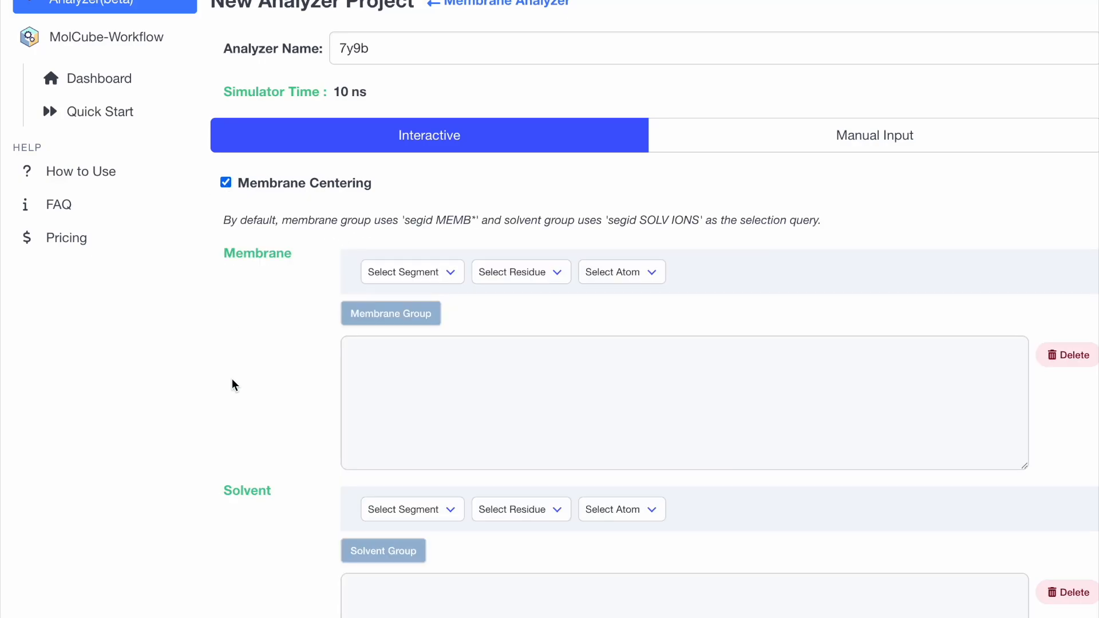
# Set the centering selections to "segid MEMB" for the membrane group and "segid SOLV IONS" for the solvent group.
pyautogui.scroll(-3, 434, 257)
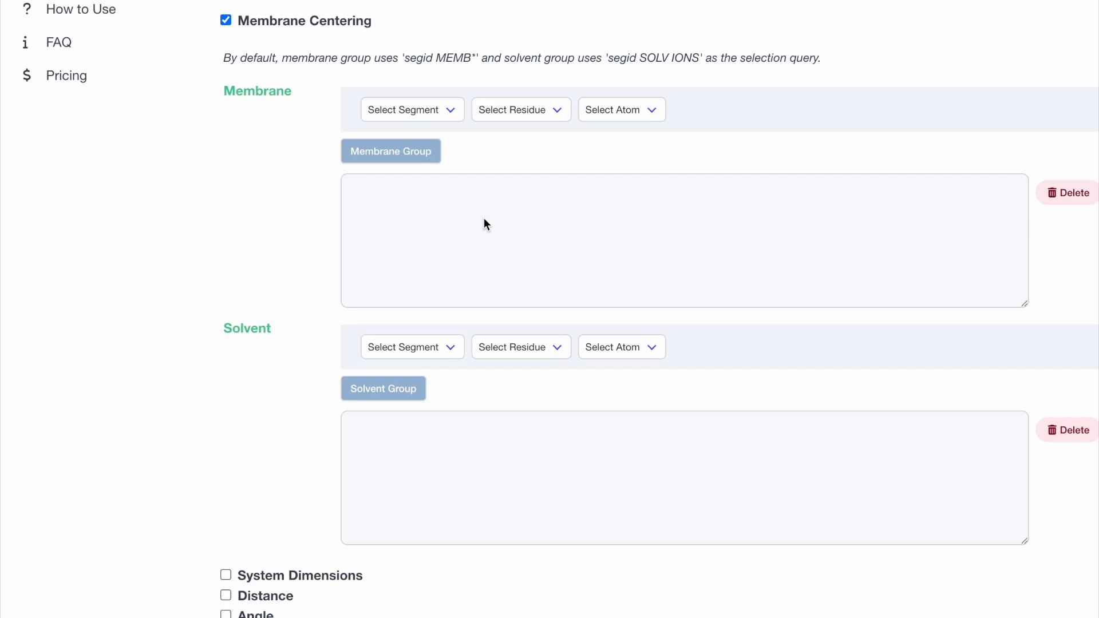
pyautogui.click(513, 222)
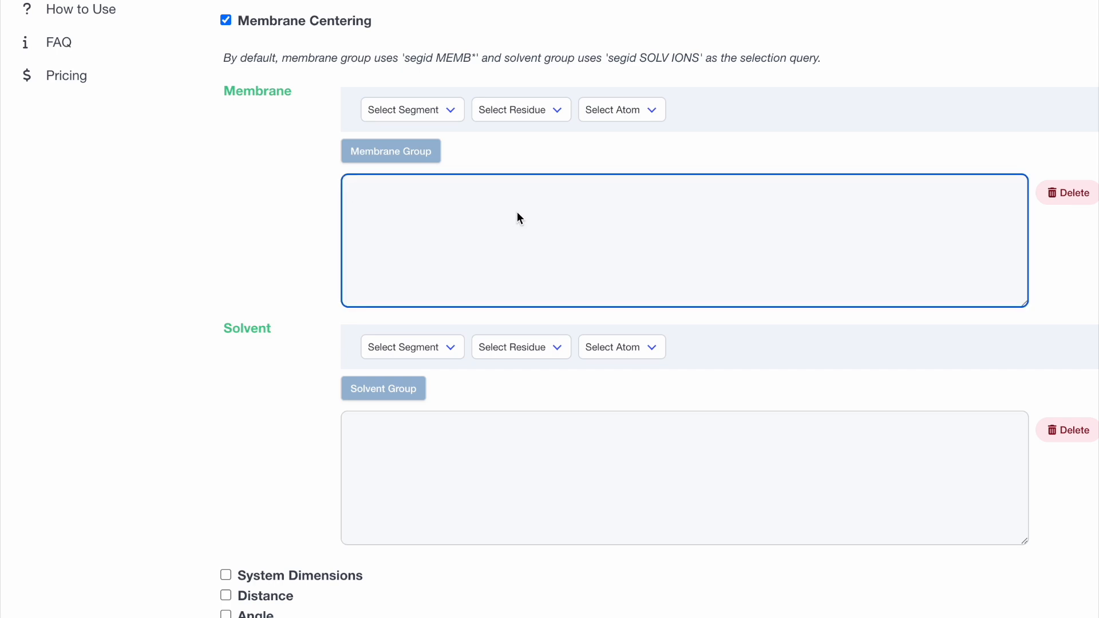
pyautogui.write('segid MEMB')
pyautogui.click(545, 457)
pyautogui.write('segid ')
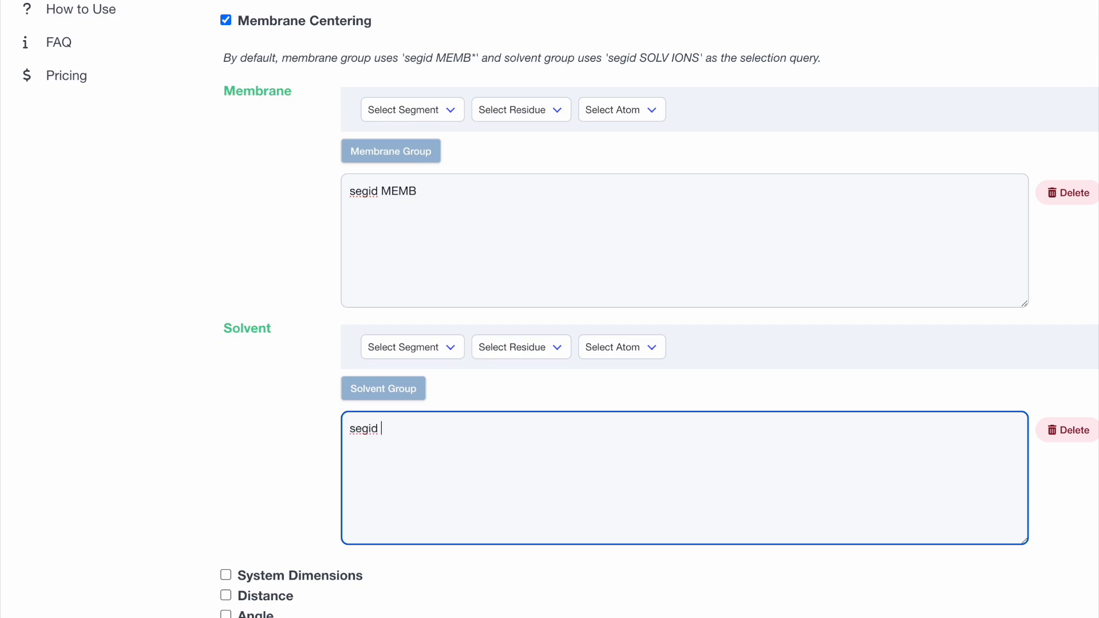
pyautogui.write('SOLV IONS')
# Enable the System Dimensions analysis over the 0 to 10 ns time range and submit the analysis on AWS.
pyautogui.scroll(-2, 179, 424)
pyautogui.scroll(-2, 178, 425)
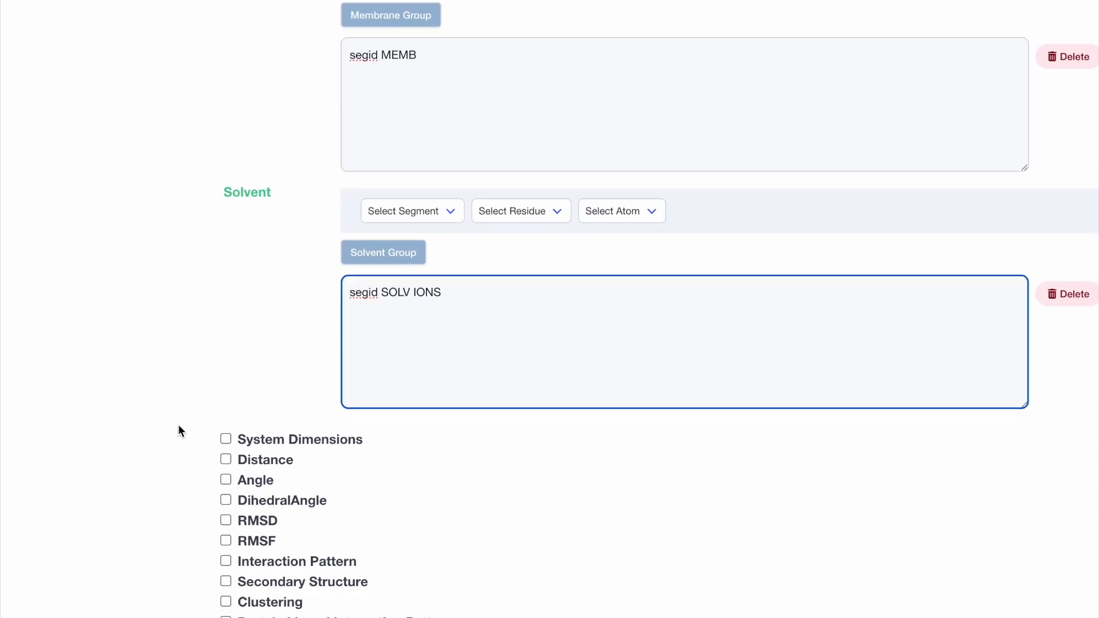
pyautogui.click(226, 400)
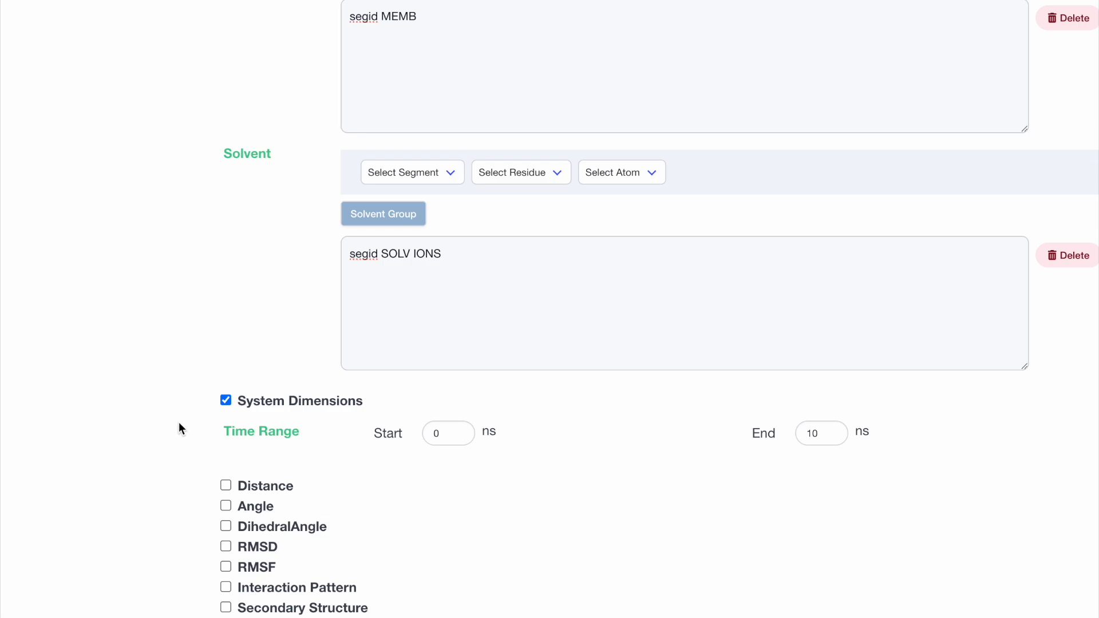
pyautogui.scroll(-7, 179, 424)
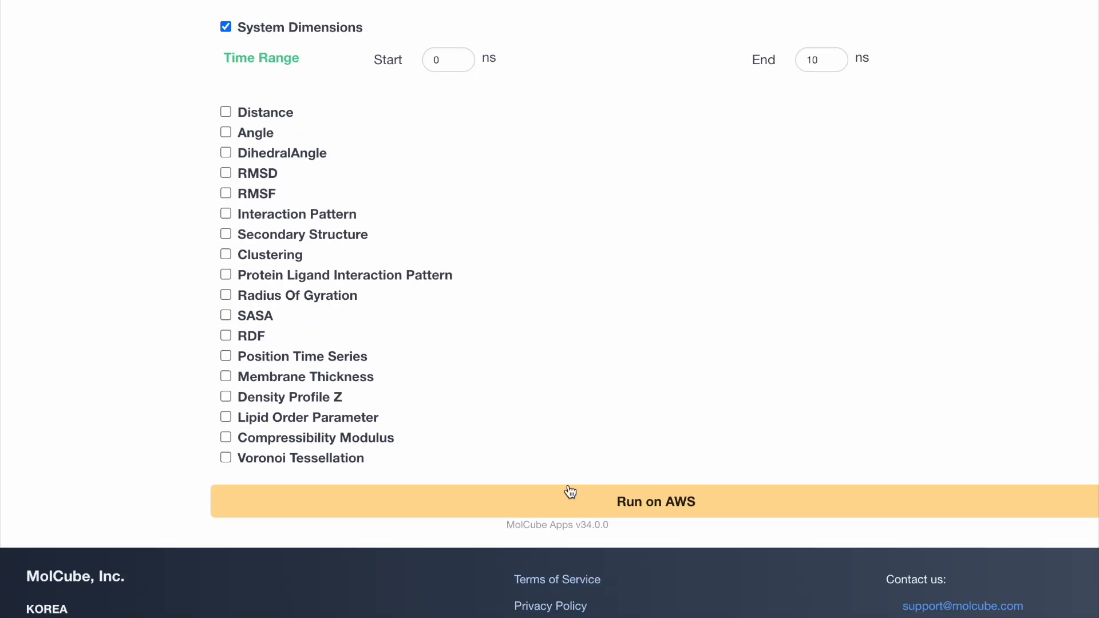
pyautogui.click(601, 496)
pyautogui.click(527, 433)
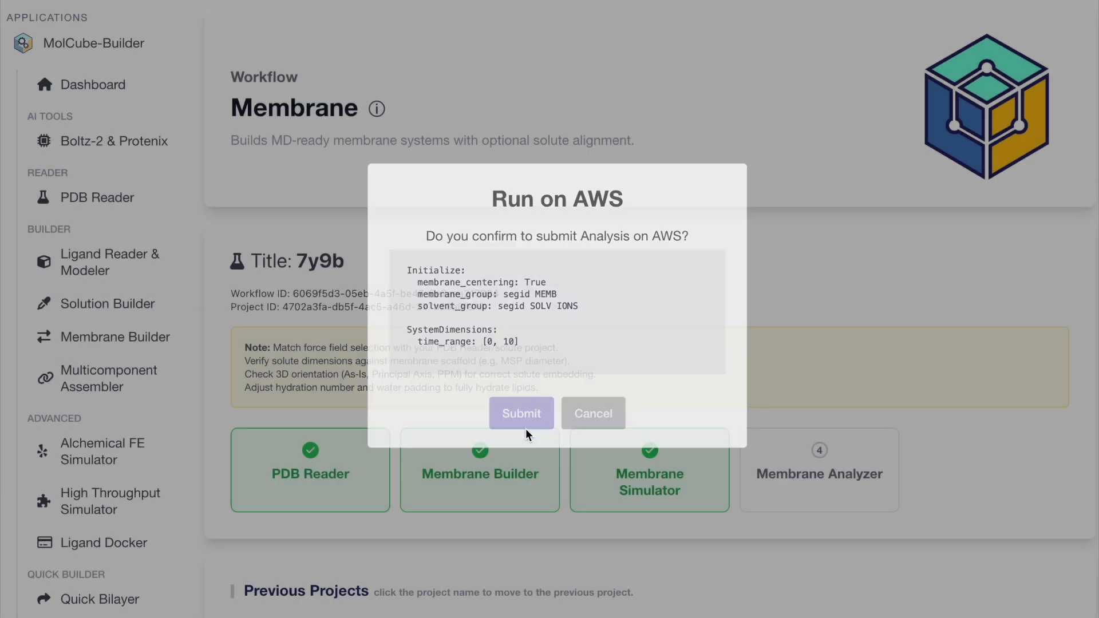
pyautogui.click(564, 396)
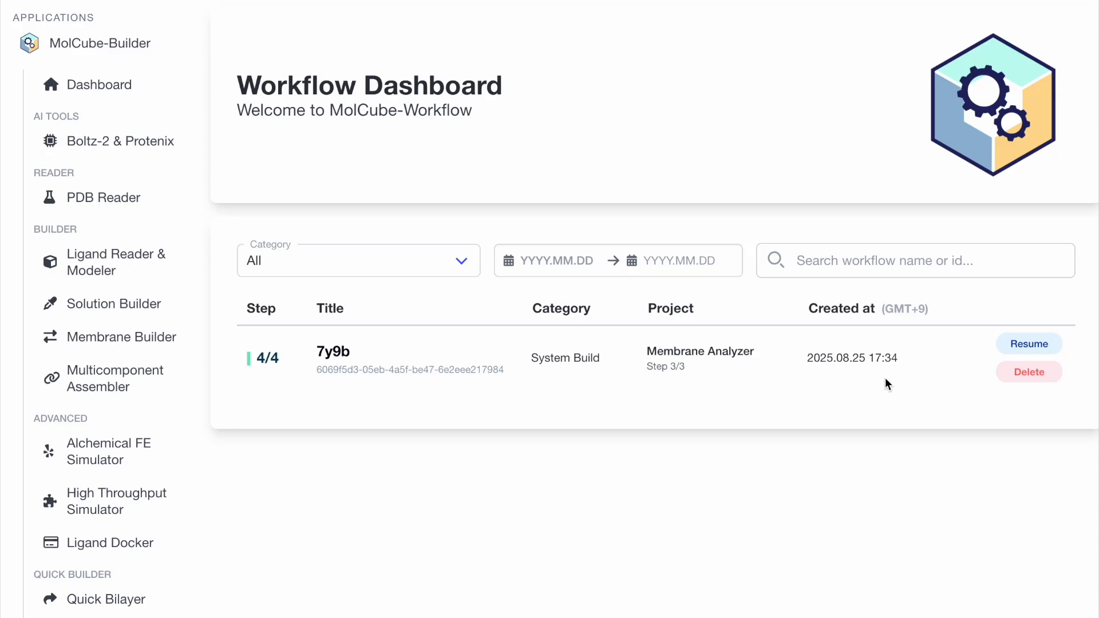
# Resume the 7y9b workflow at Membrane Analyzer Step 3 and review the SystemDimensions output and job status.
pyautogui.click(1017, 347)
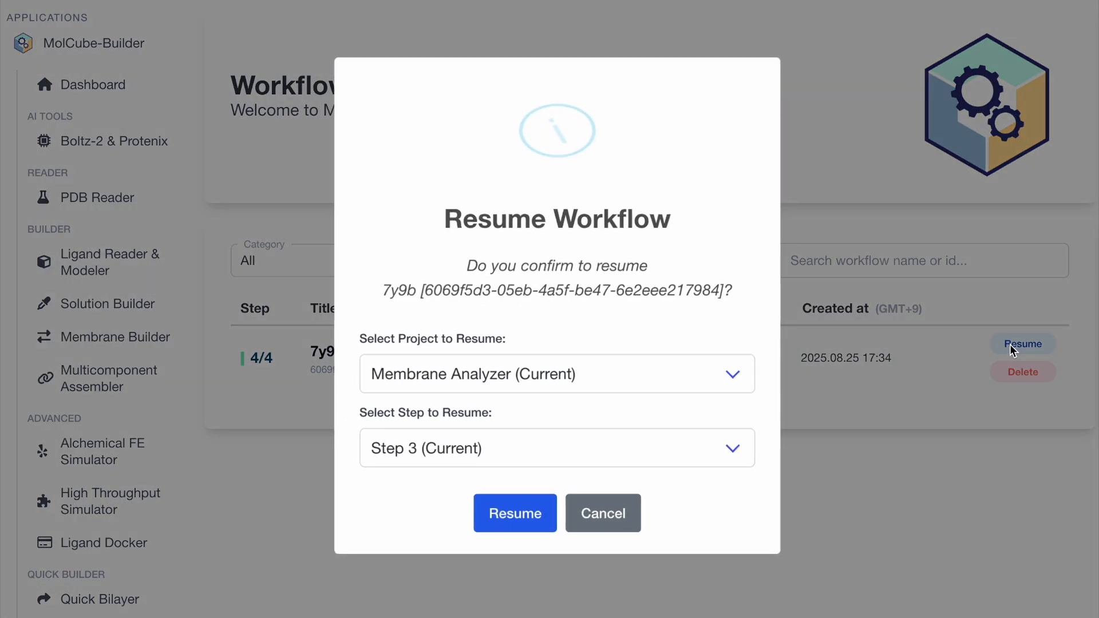
pyautogui.click(529, 507)
pyautogui.scroll(-14, 924, 418)
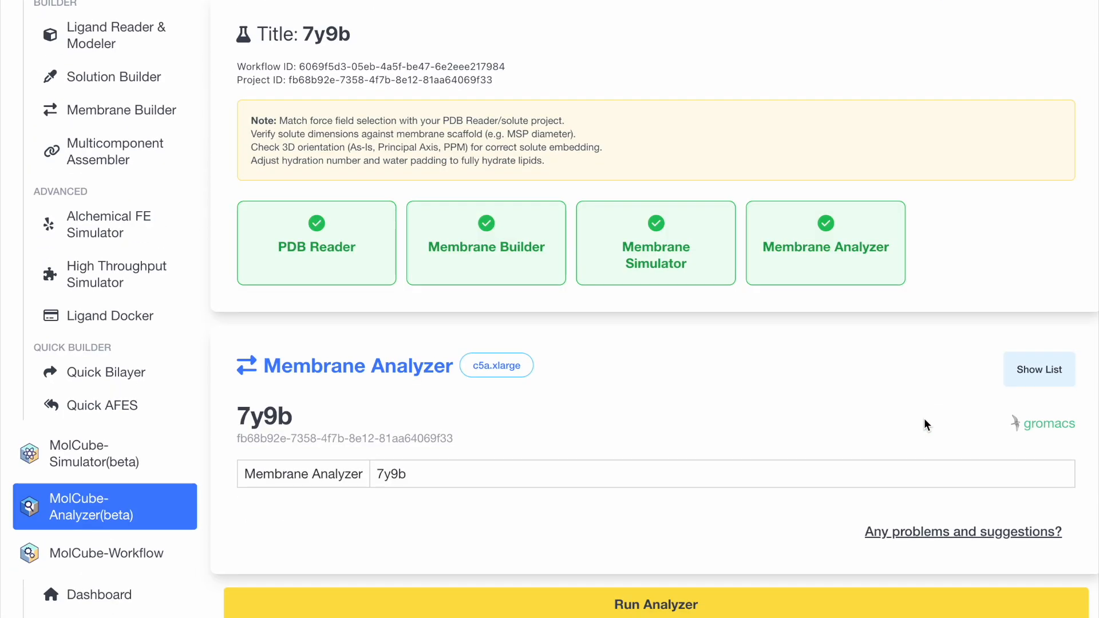
pyautogui.scroll(-8, 924, 419)
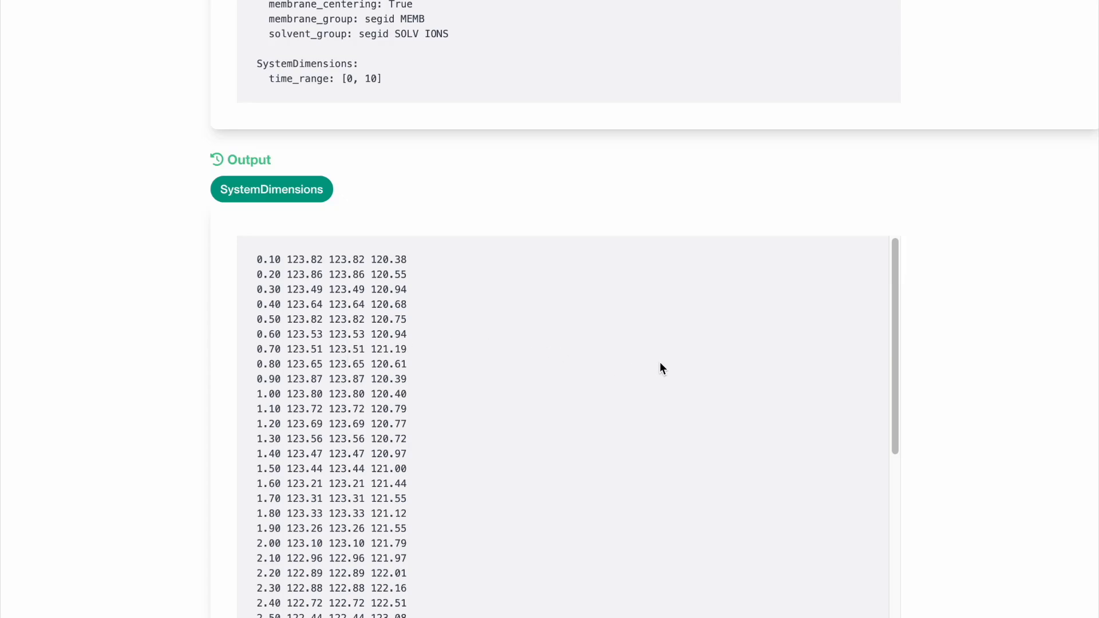
pyautogui.scroll(-15, 744, 408)
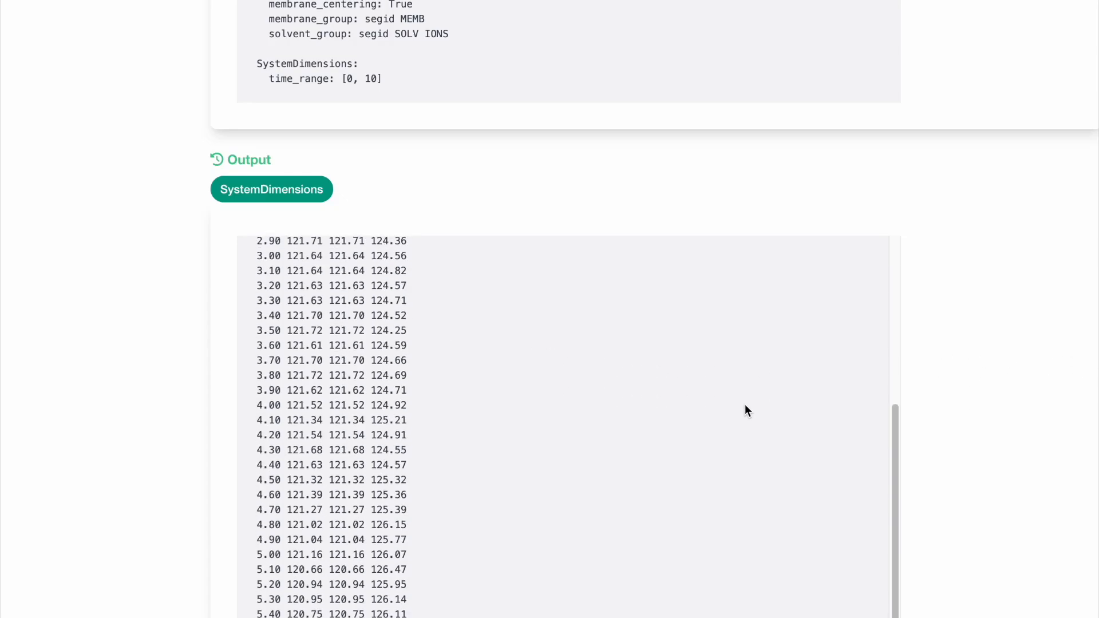
pyautogui.scroll(-7, 719, 388)
pyautogui.scroll(10, 991, 347)
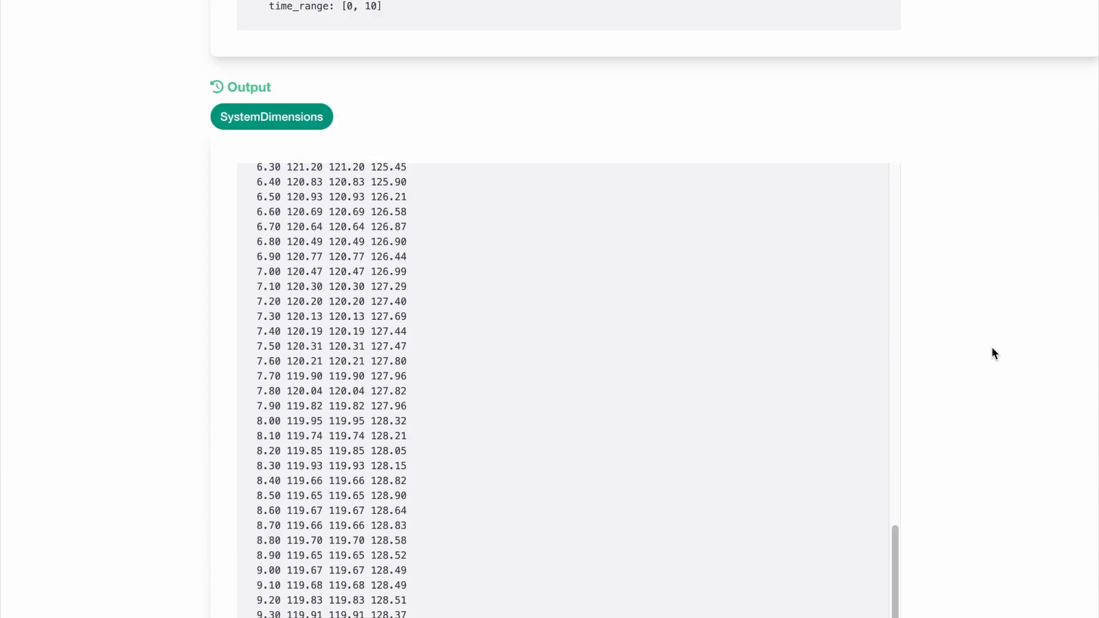
pyautogui.scroll(8, 991, 347)
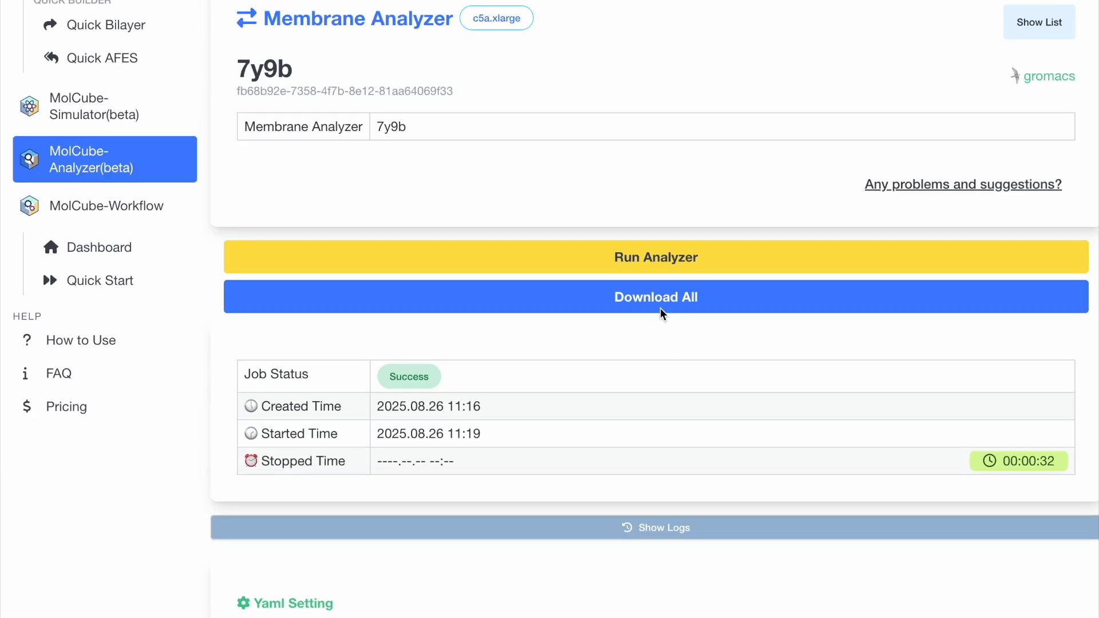